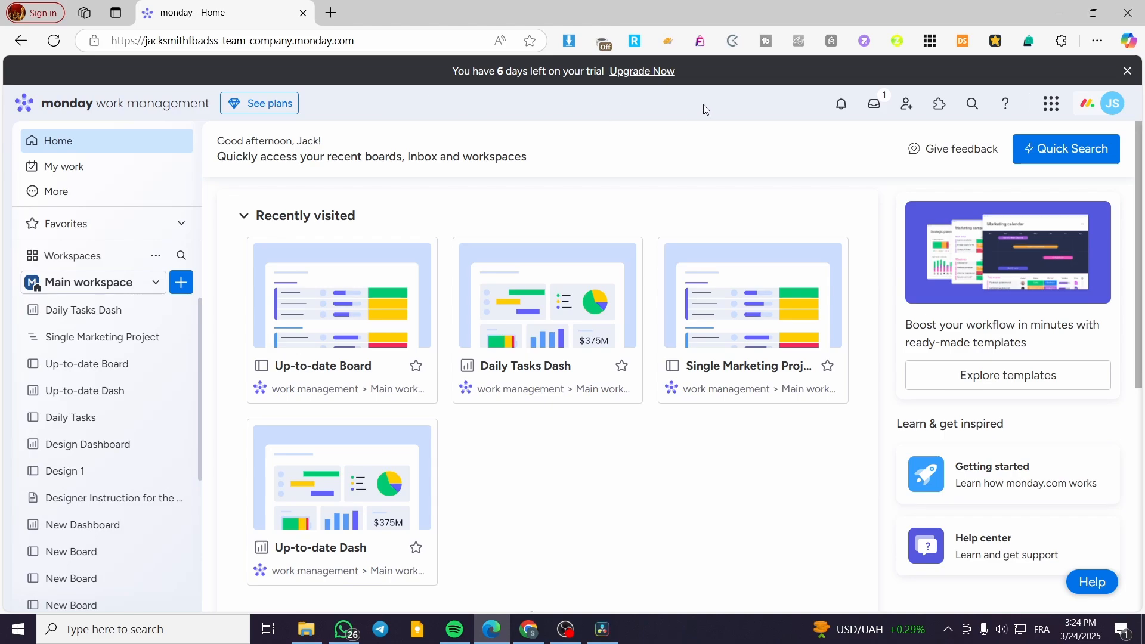
Step: Dismiss the trial countdown banner
{"action": "left_click", "coordinate": [1128, 71]}
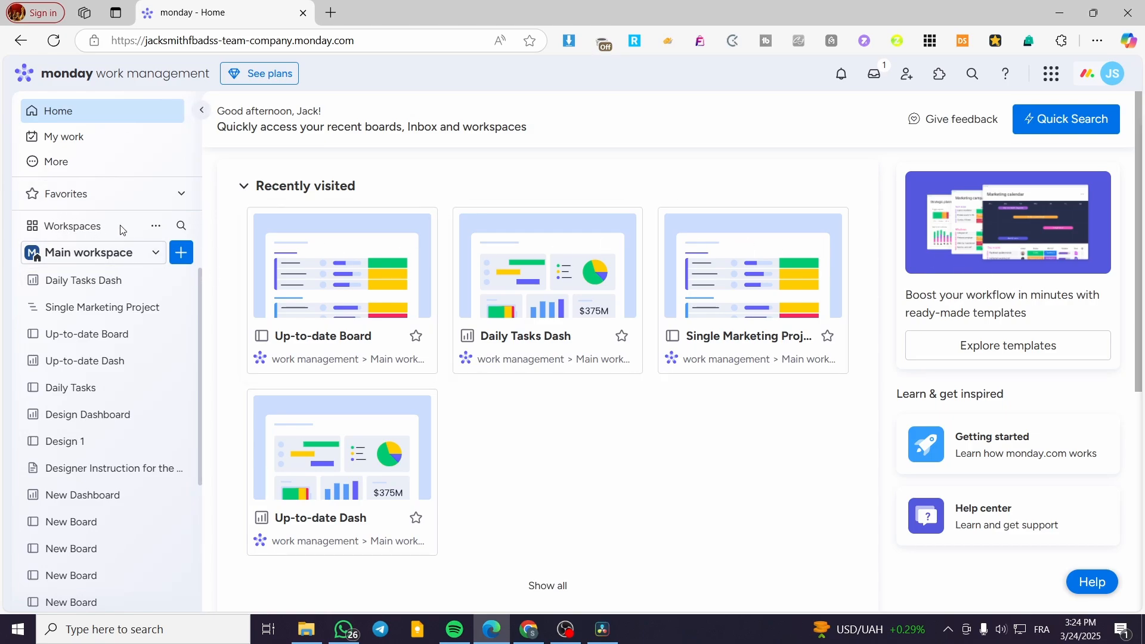
{"action": "left_click", "coordinate": [161, 233]}
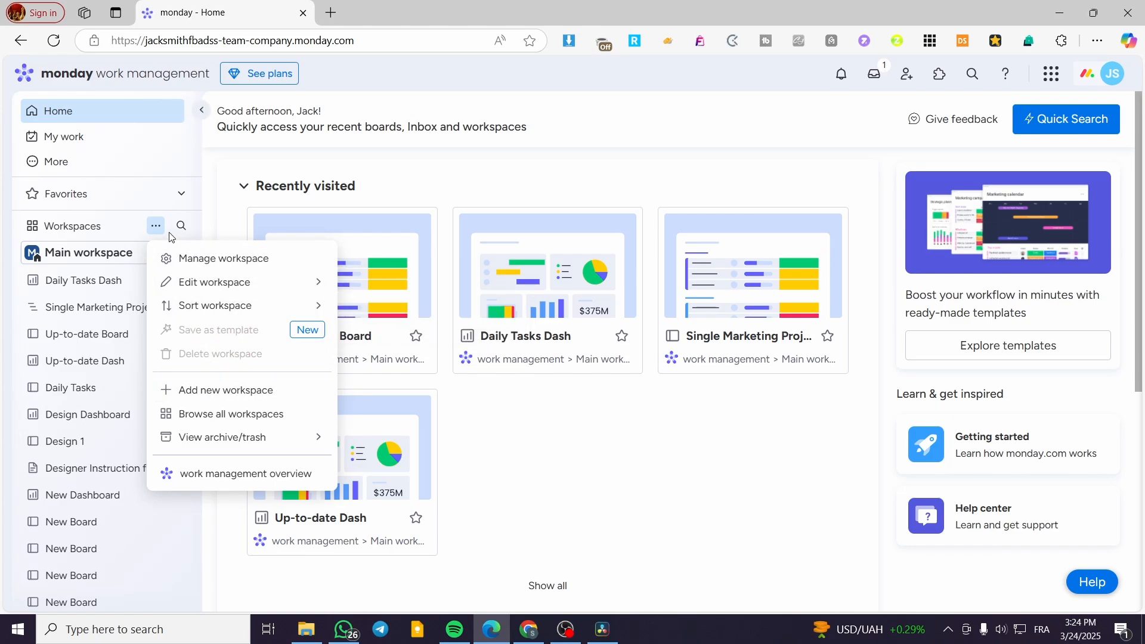
{"action": "left_click", "coordinate": [198, 195]}
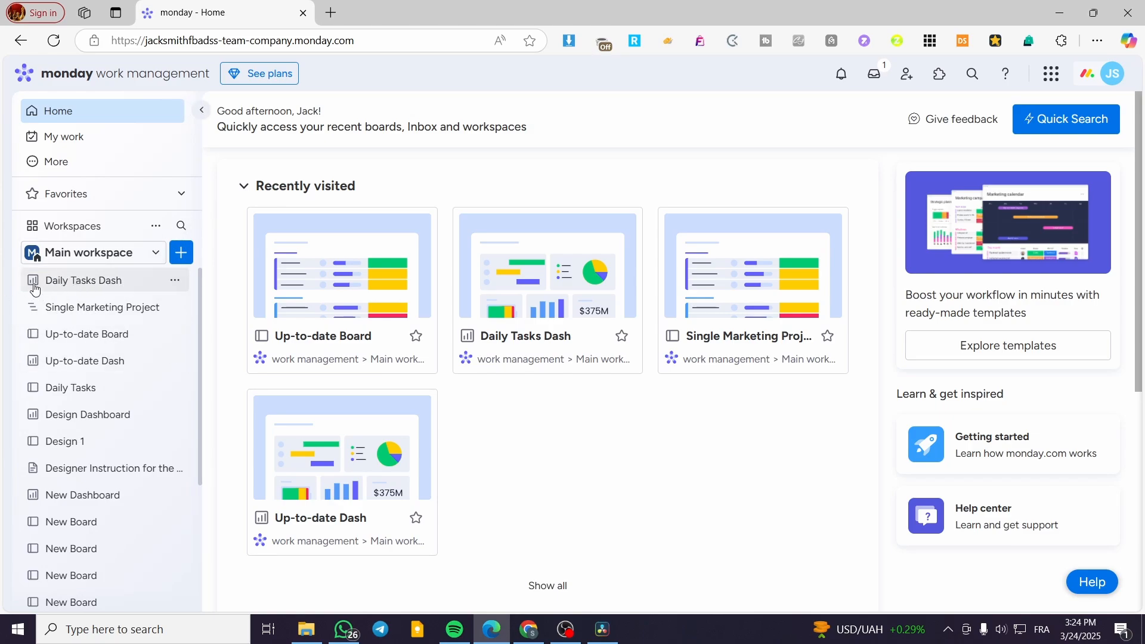
{"action": "mouse_move", "coordinate": [34, 290]}
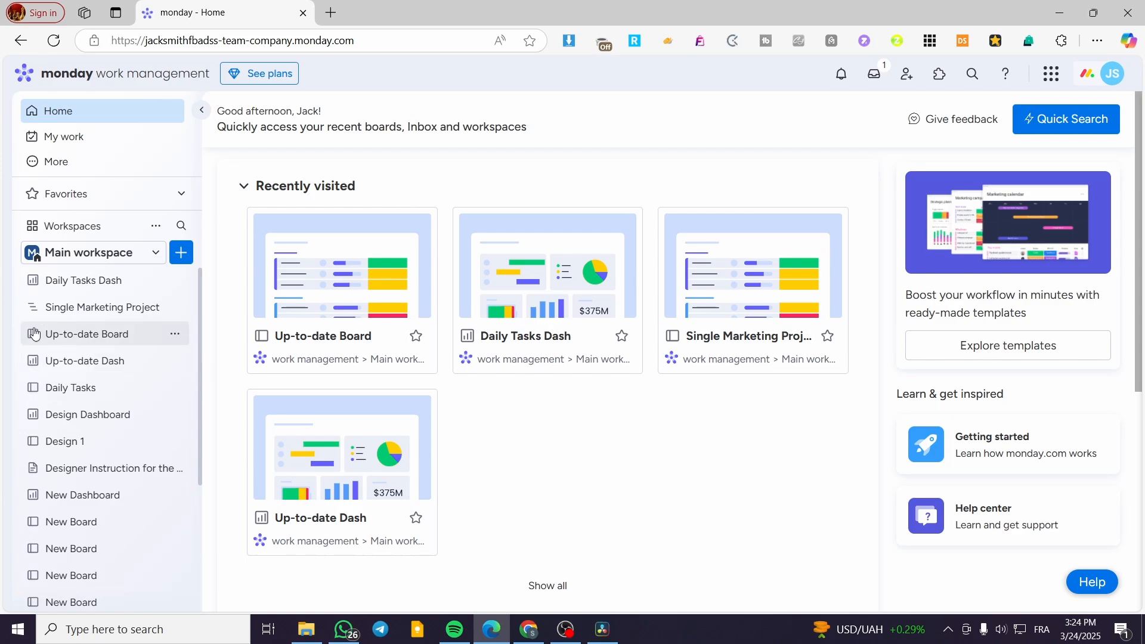
{"action": "mouse_move", "coordinate": [36, 337]}
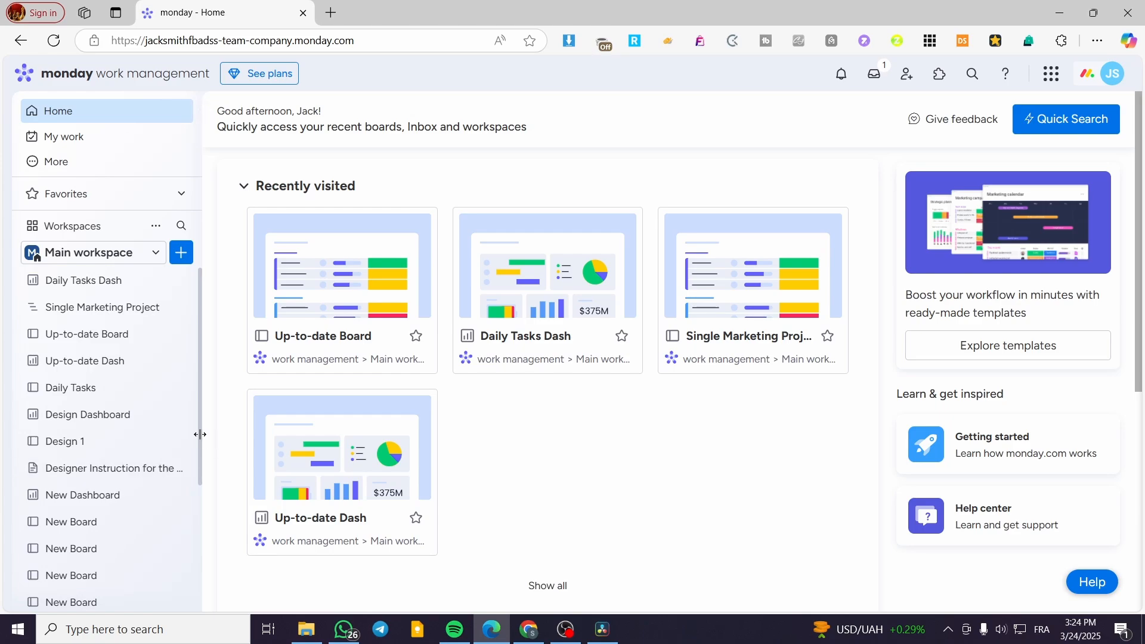
{"action": "left_click", "coordinate": [182, 257]}
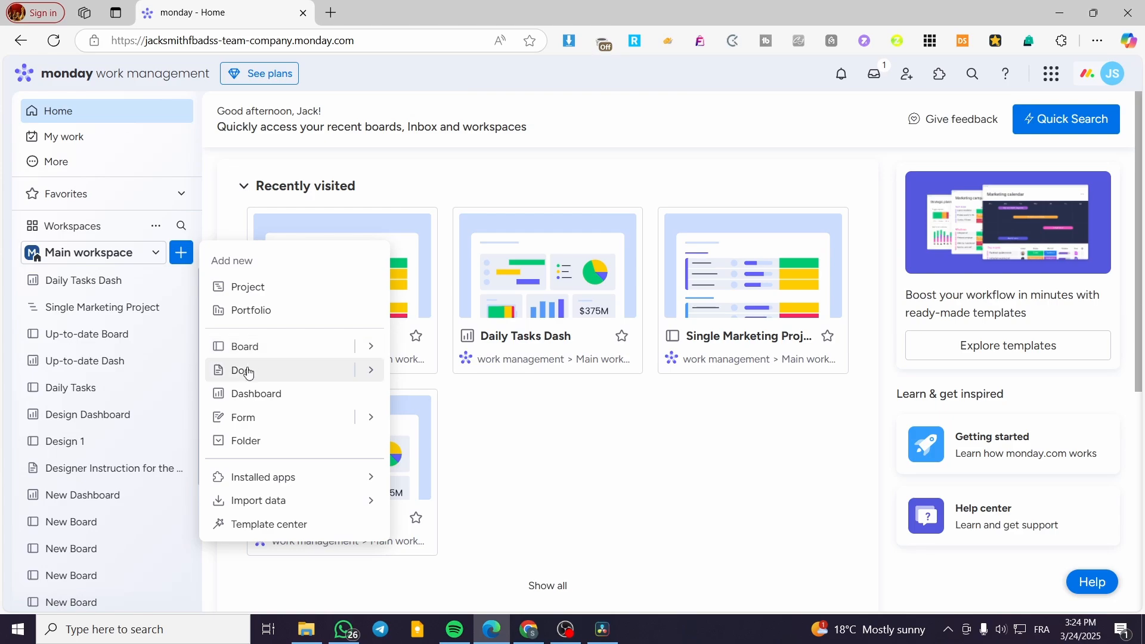
{"action": "mouse_move", "coordinate": [370, 371]}
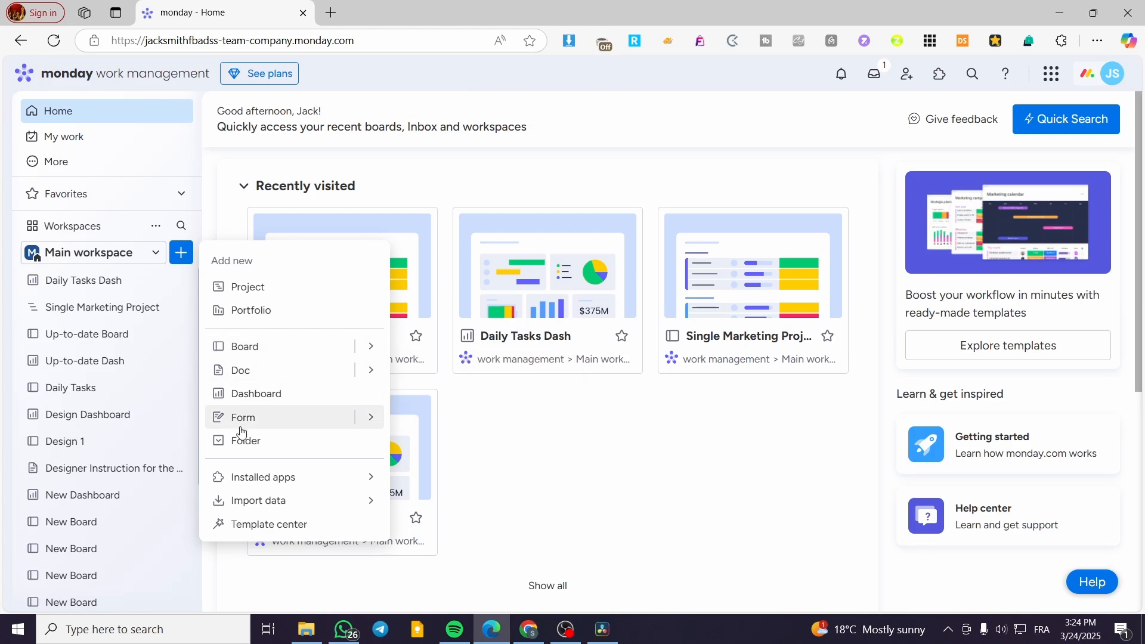
{"action": "left_click", "coordinate": [373, 417]}
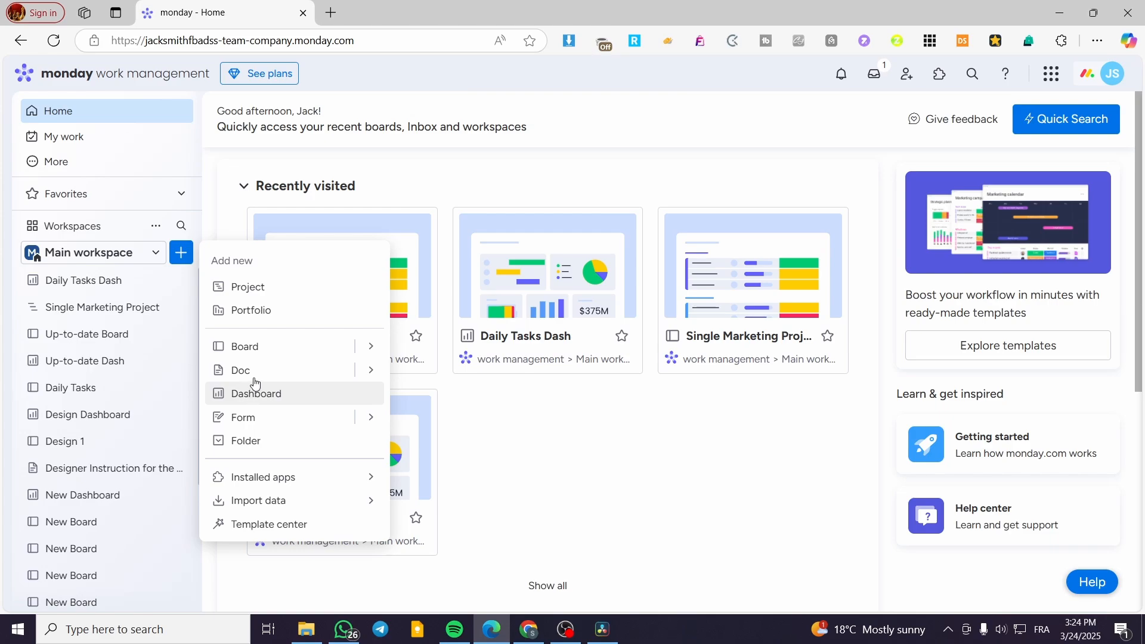
{"action": "mouse_move", "coordinate": [373, 346]}
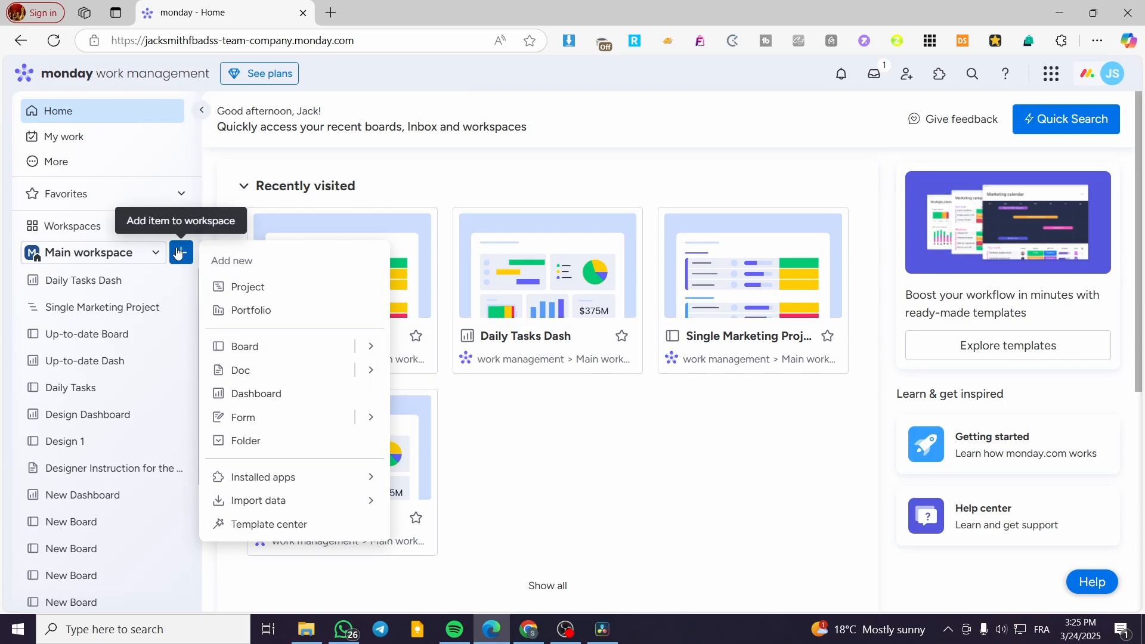
{"action": "left_click", "coordinate": [84, 232]}
Step: Add a new workspace named "IT Desk Service" with Open privacy
{"action": "left_click", "coordinate": [157, 229]}
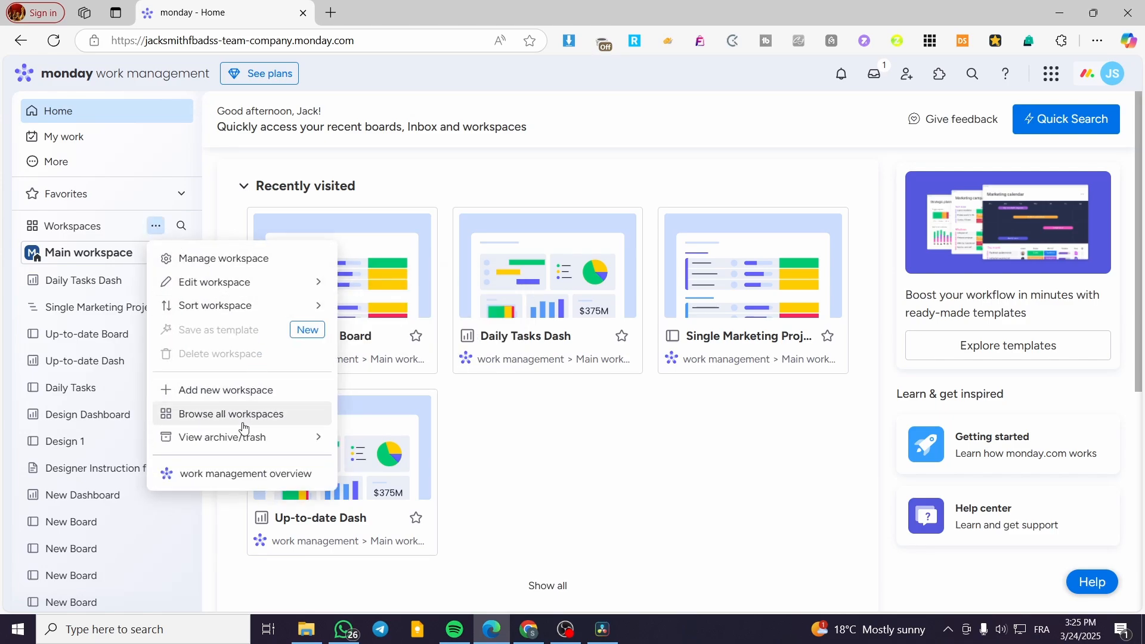
{"action": "left_click", "coordinate": [243, 391]}
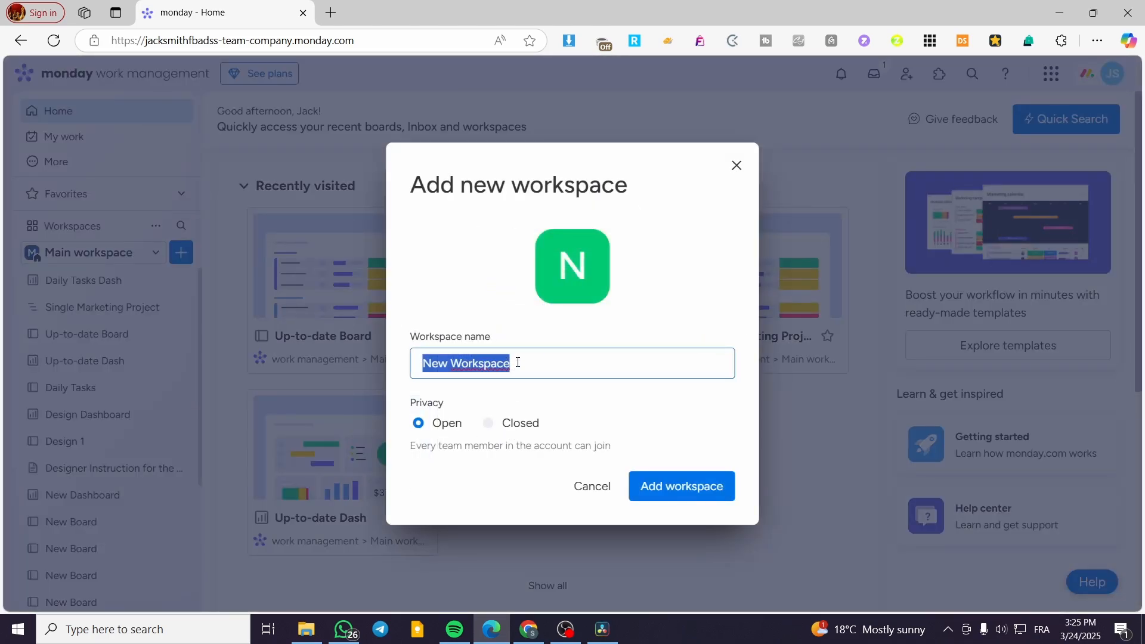
{"action": "left_click_drag", "start_coordinate": [518, 363], "coordinate": [401, 367]}
{"action": "type", "text": "IT Des"}
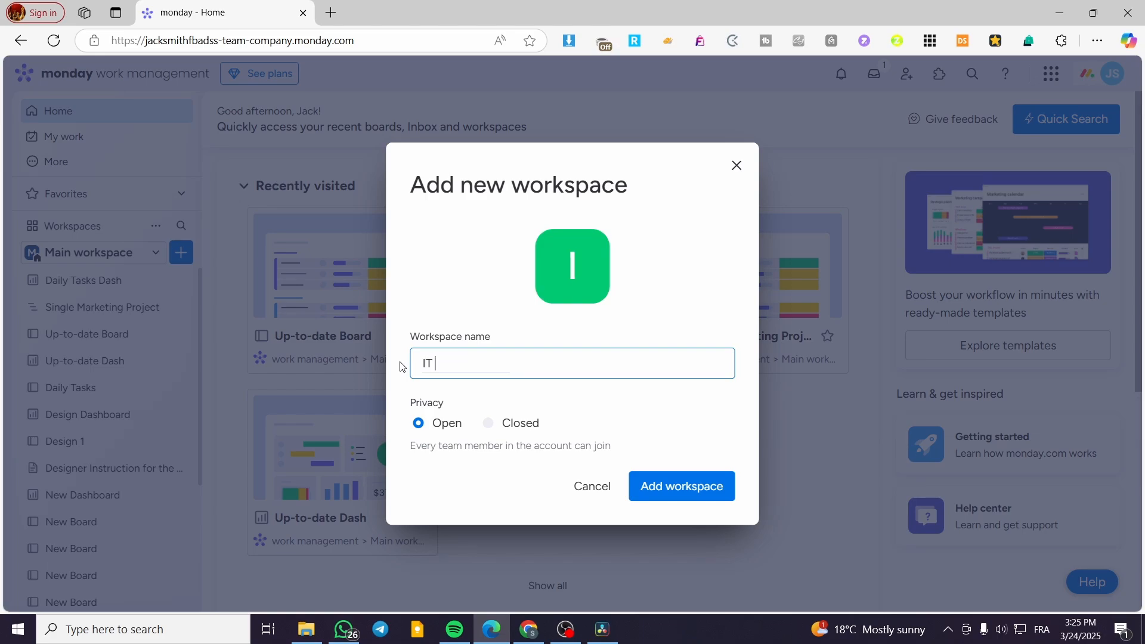
{"action": "type", "text": "k Service"}
{"action": "left_click", "coordinate": [682, 487]}
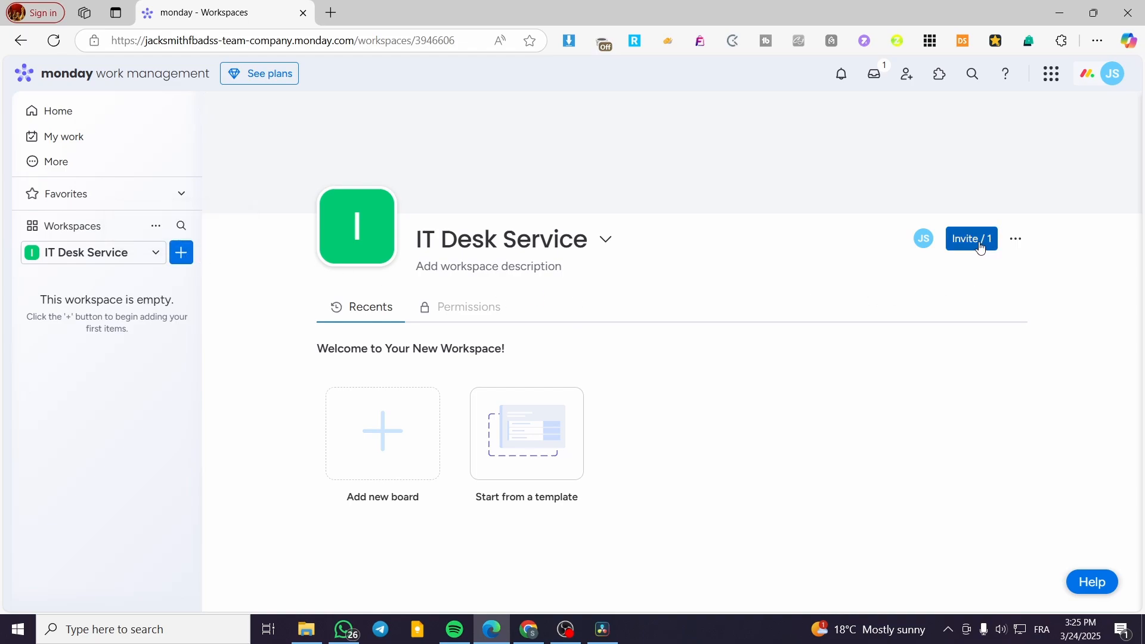
Step: Open the template center from the new workspace and search it for "IT desk"
{"action": "left_click", "coordinate": [182, 257]}
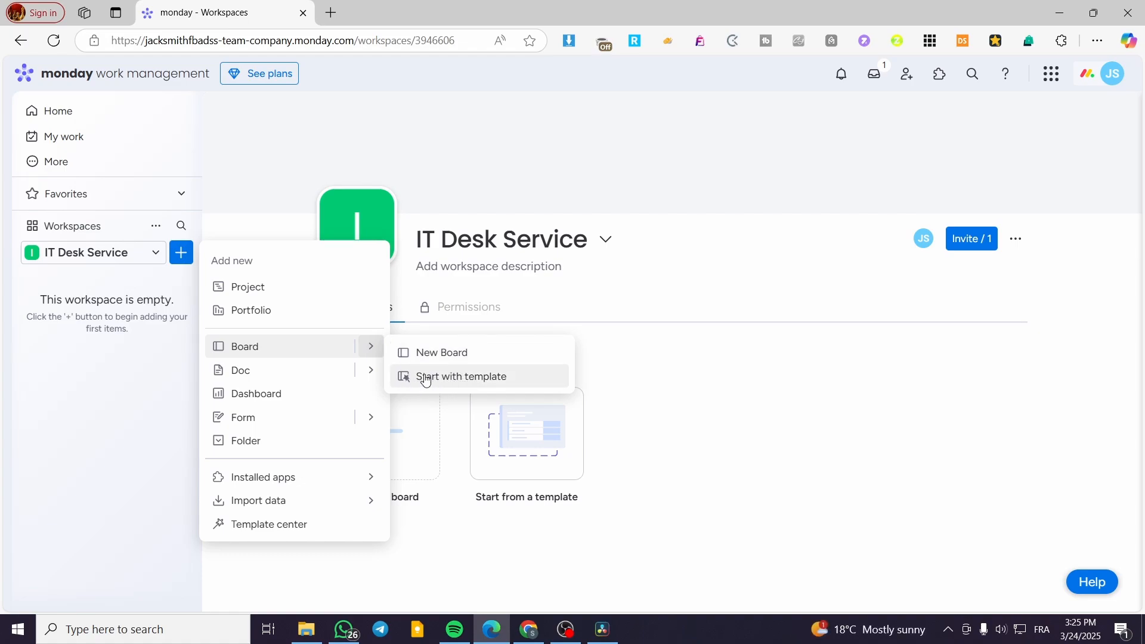
{"action": "left_click", "coordinate": [269, 525]}
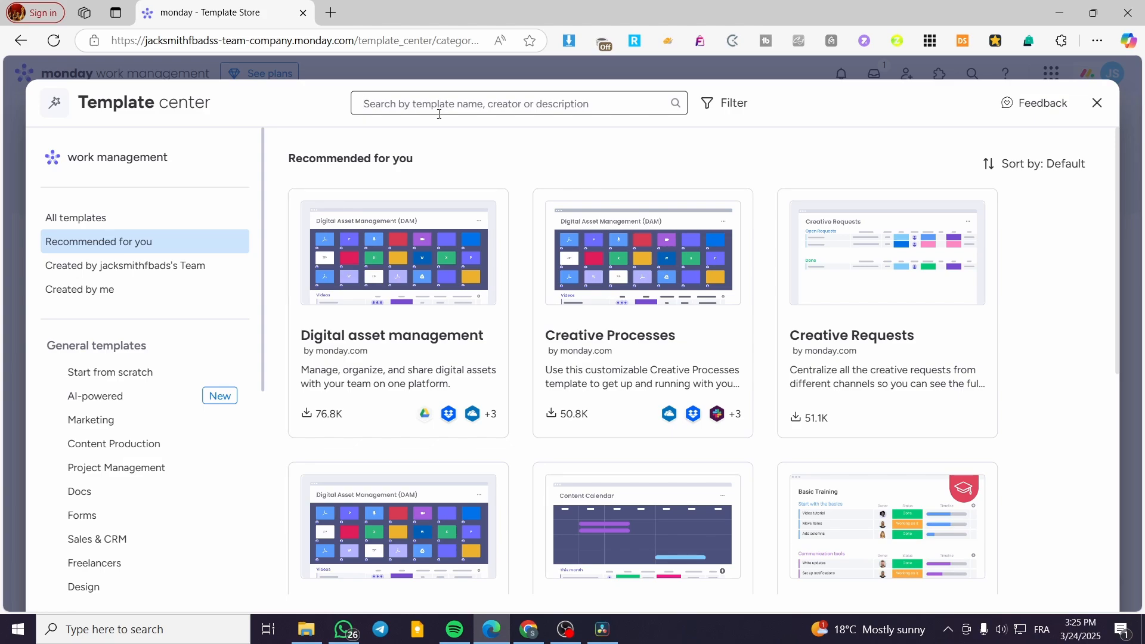
{"action": "left_click", "coordinate": [439, 113]}
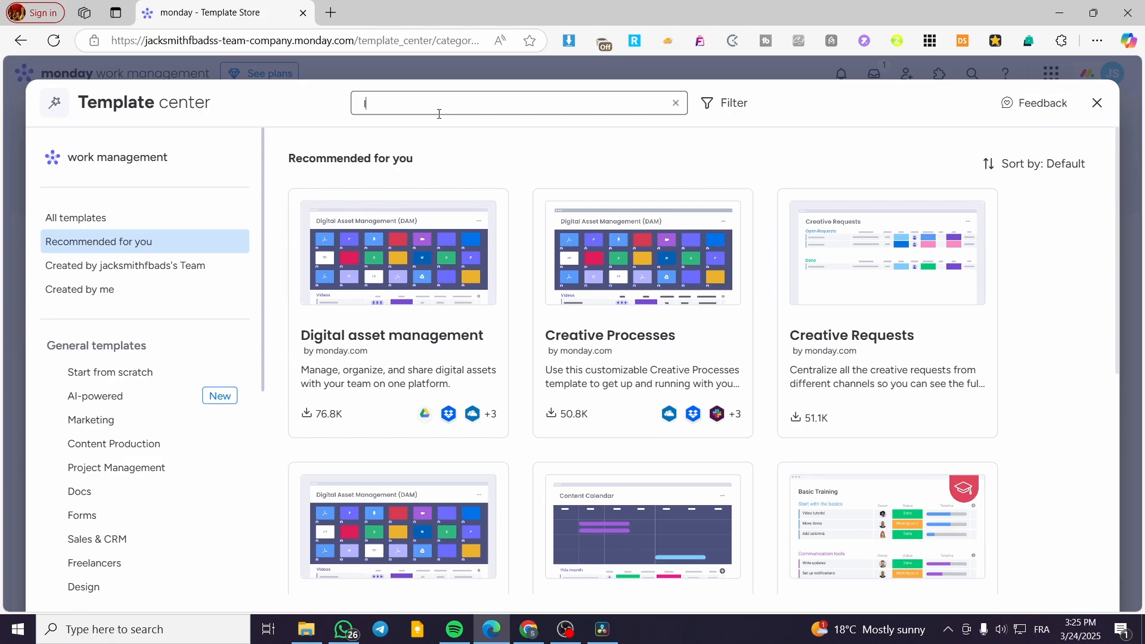
{"action": "type", "text": "IT desk"}
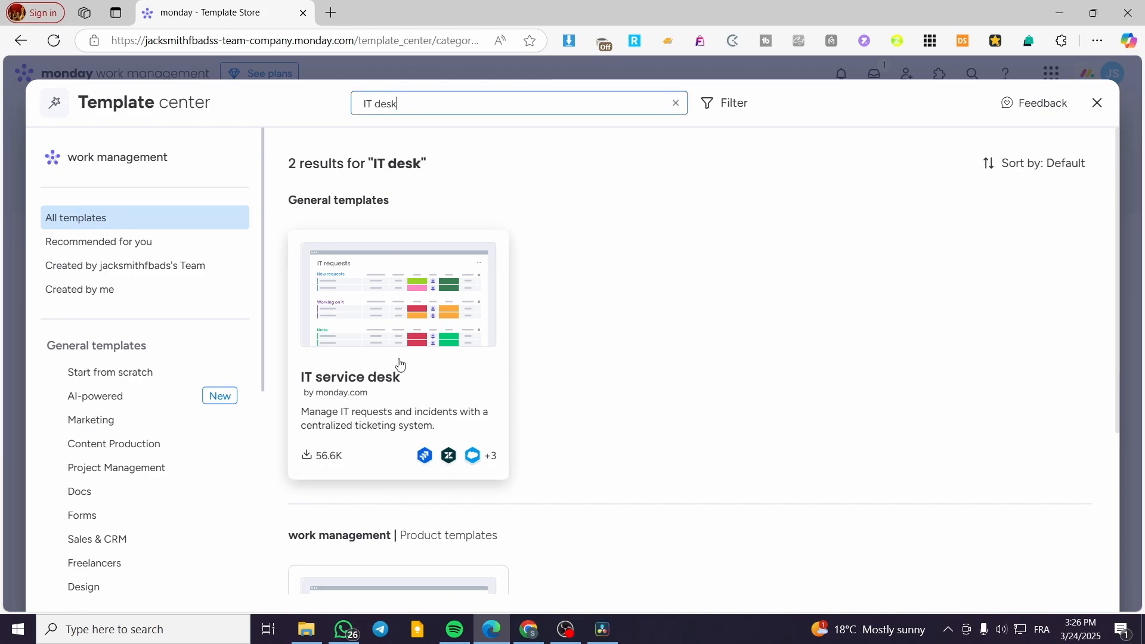
Step: Compare the template search results and open the IT service desk template listed under General templates
{"action": "scroll", "coordinate": [416, 358], "scroll_direction": "down", "scroll_amount": 4}
{"action": "scroll", "coordinate": [430, 326], "scroll_direction": "up", "scroll_amount": 3}
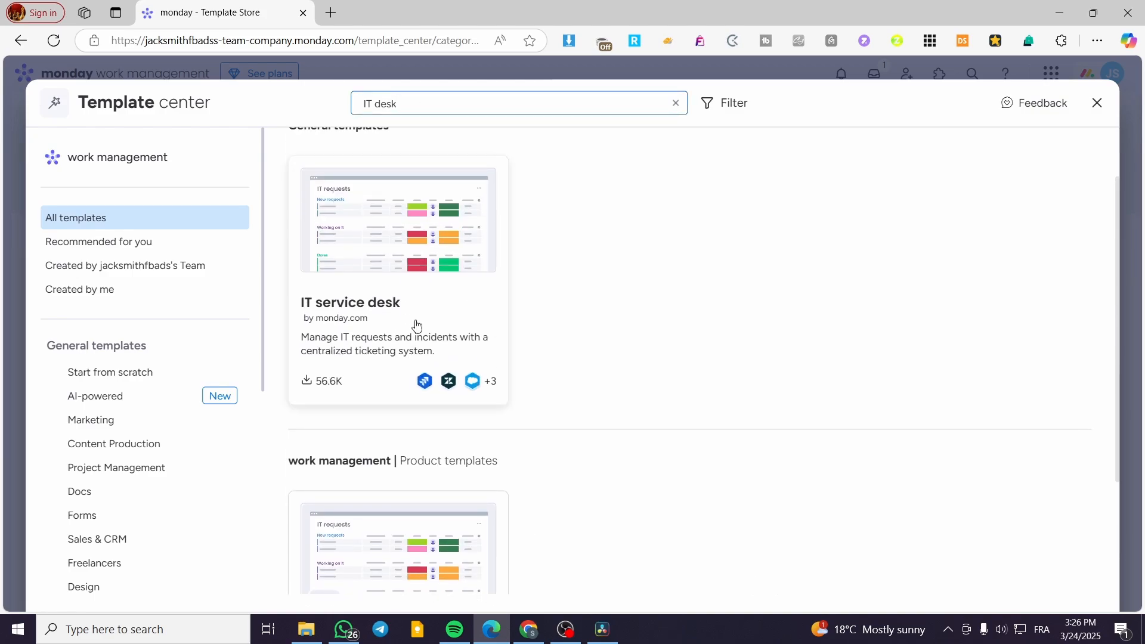
{"action": "scroll", "coordinate": [415, 325], "scroll_direction": "down", "scroll_amount": 3}
{"action": "scroll", "coordinate": [409, 239], "scroll_direction": "up", "scroll_amount": 4}
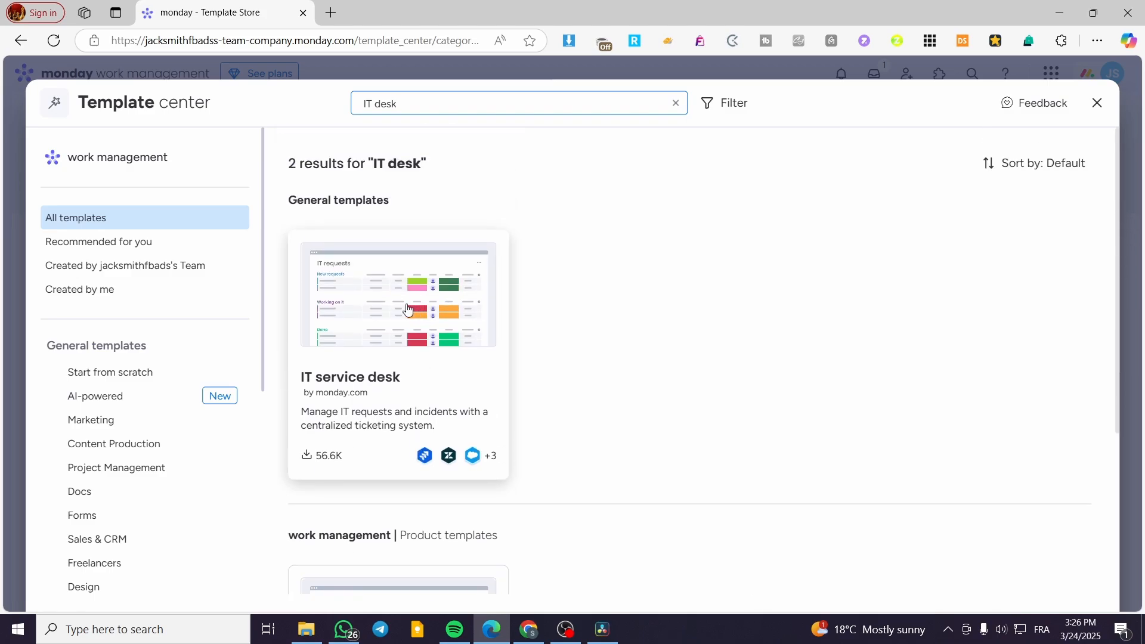
{"action": "scroll", "coordinate": [431, 325], "scroll_direction": "down", "scroll_amount": 2}
{"action": "scroll", "coordinate": [431, 326], "scroll_direction": "down", "scroll_amount": 2}
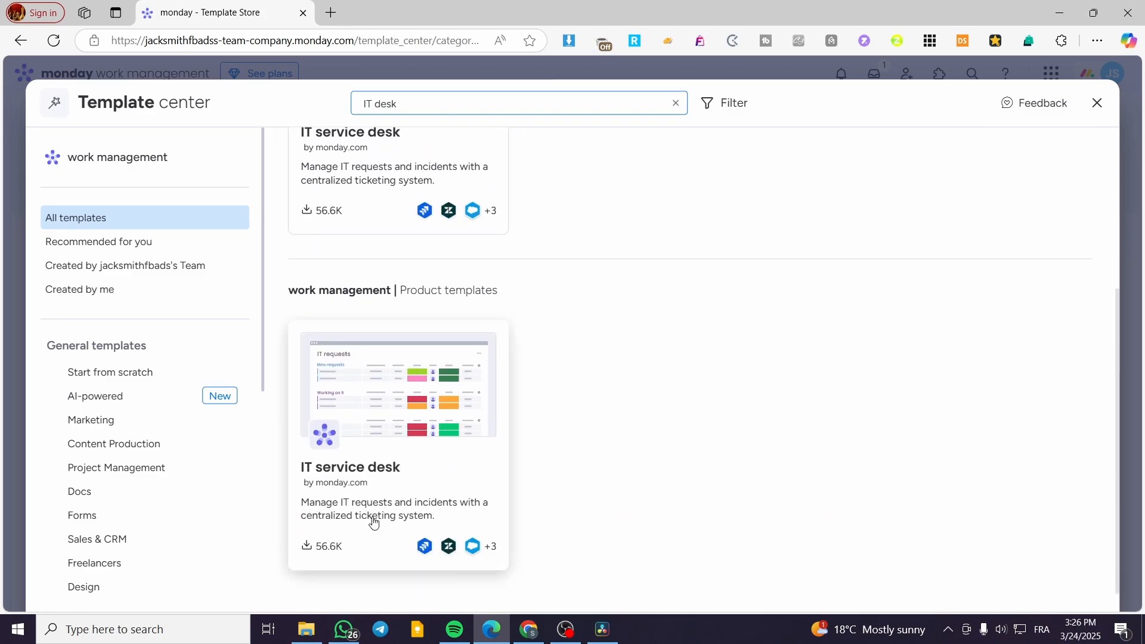
{"action": "scroll", "coordinate": [417, 503], "scroll_direction": "up", "scroll_amount": 4}
{"action": "scroll", "coordinate": [405, 429], "scroll_direction": "down", "scroll_amount": 4}
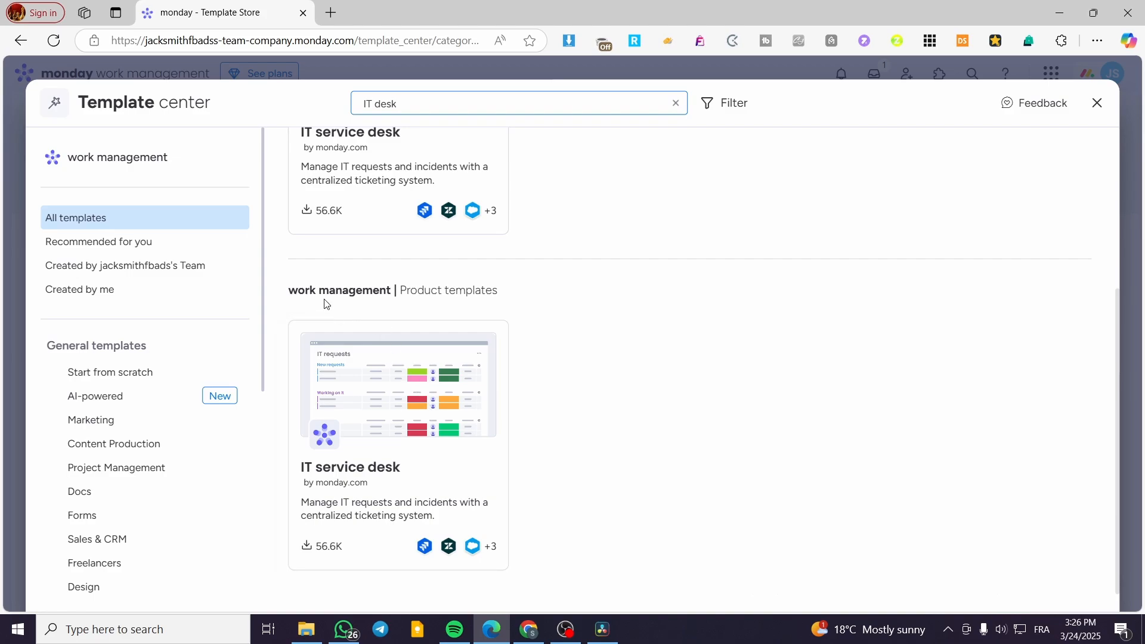
{"action": "scroll", "coordinate": [392, 305], "scroll_direction": "up", "scroll_amount": 4}
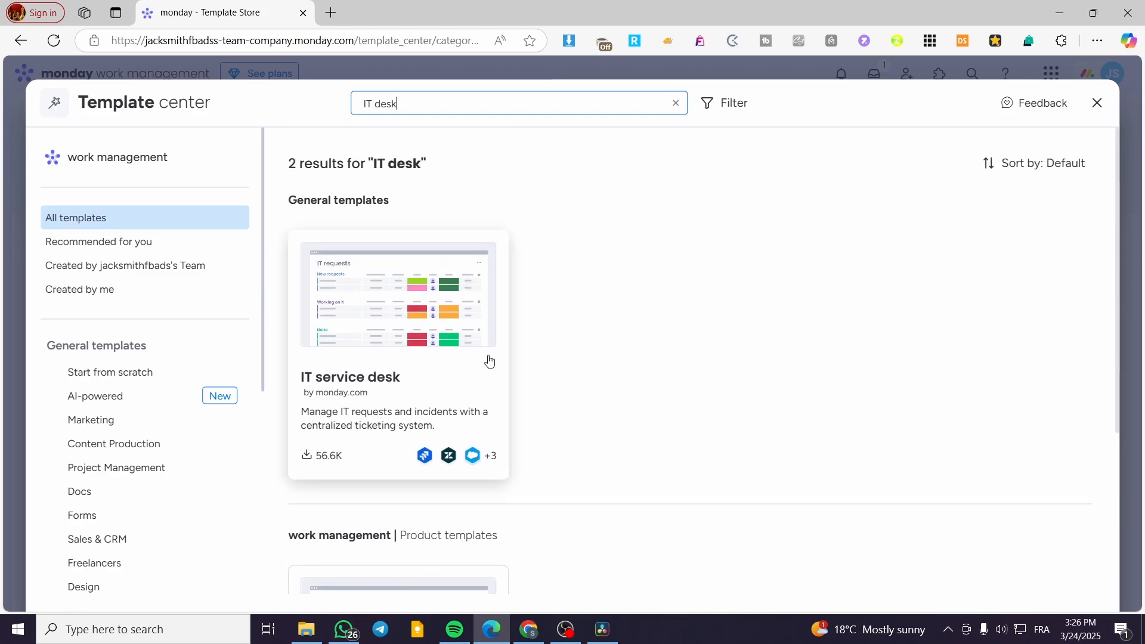
{"action": "scroll", "coordinate": [525, 346], "scroll_direction": "down", "scroll_amount": 4}
{"action": "scroll", "coordinate": [532, 338], "scroll_direction": "up", "scroll_amount": 4}
{"action": "left_click", "coordinate": [425, 306]}
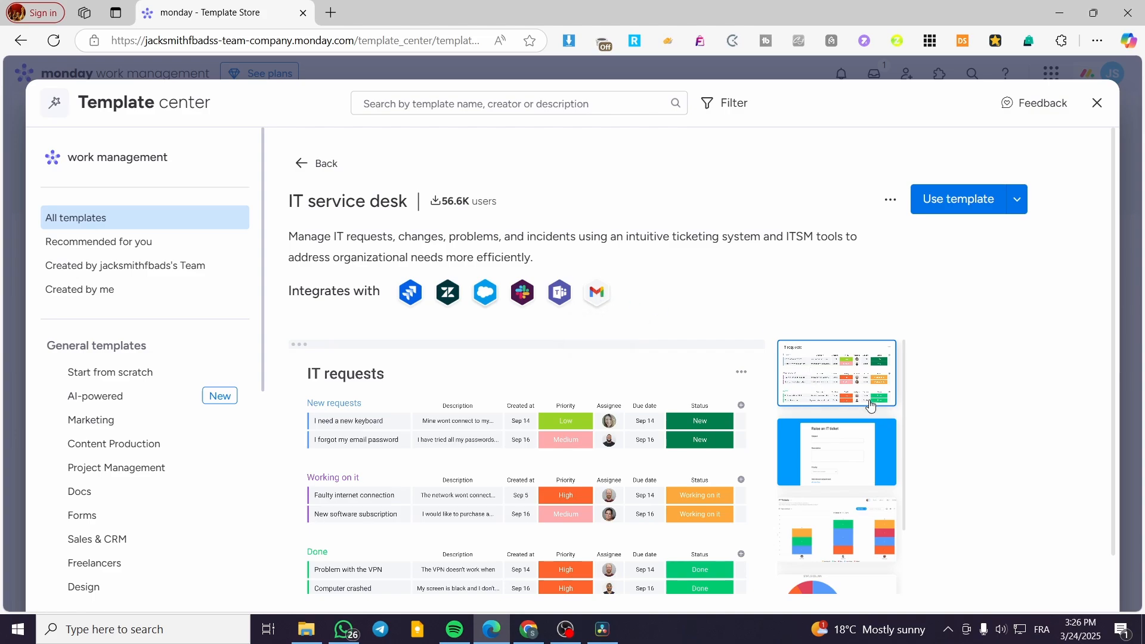
Step: Examine the template's preview images, including the IT ticket form, the IT requests board, the charts and the IT Tickets board
{"action": "scroll", "coordinate": [838, 399], "scroll_direction": "down", "scroll_amount": 1}
{"action": "left_click", "coordinate": [808, 420]}
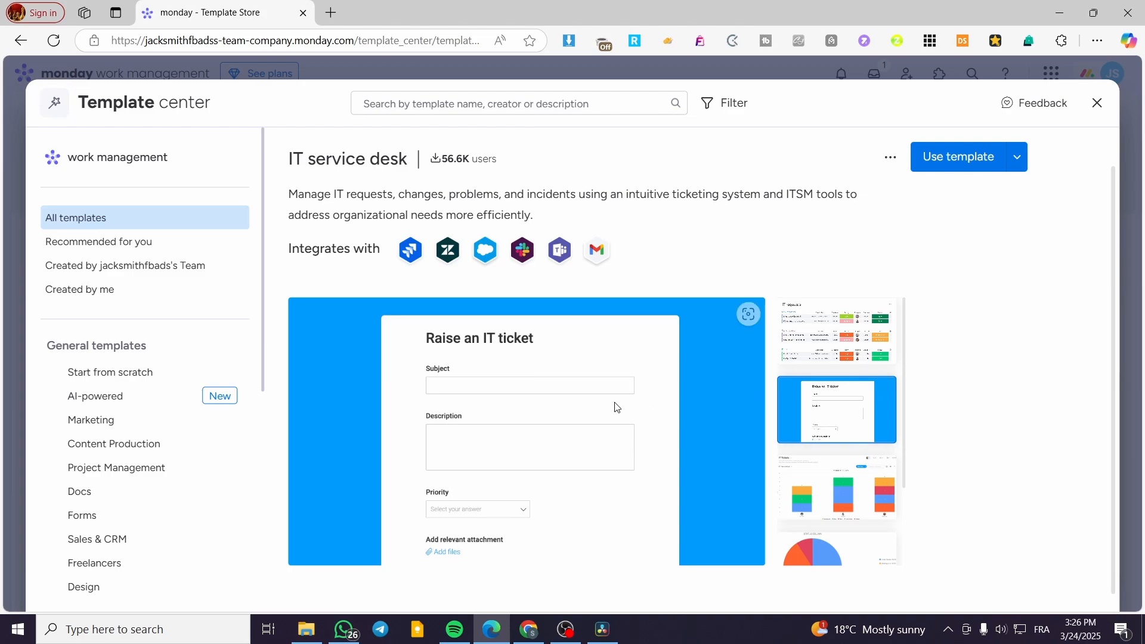
{"action": "left_click", "coordinate": [844, 345]}
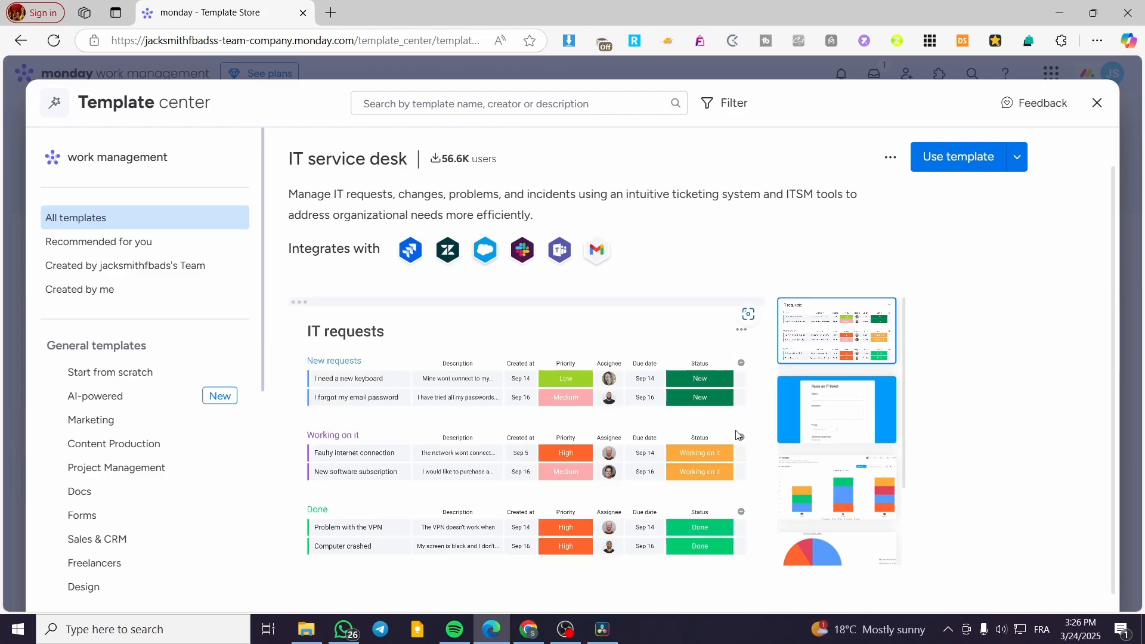
{"action": "scroll", "coordinate": [855, 454], "scroll_direction": "down", "scroll_amount": 2}
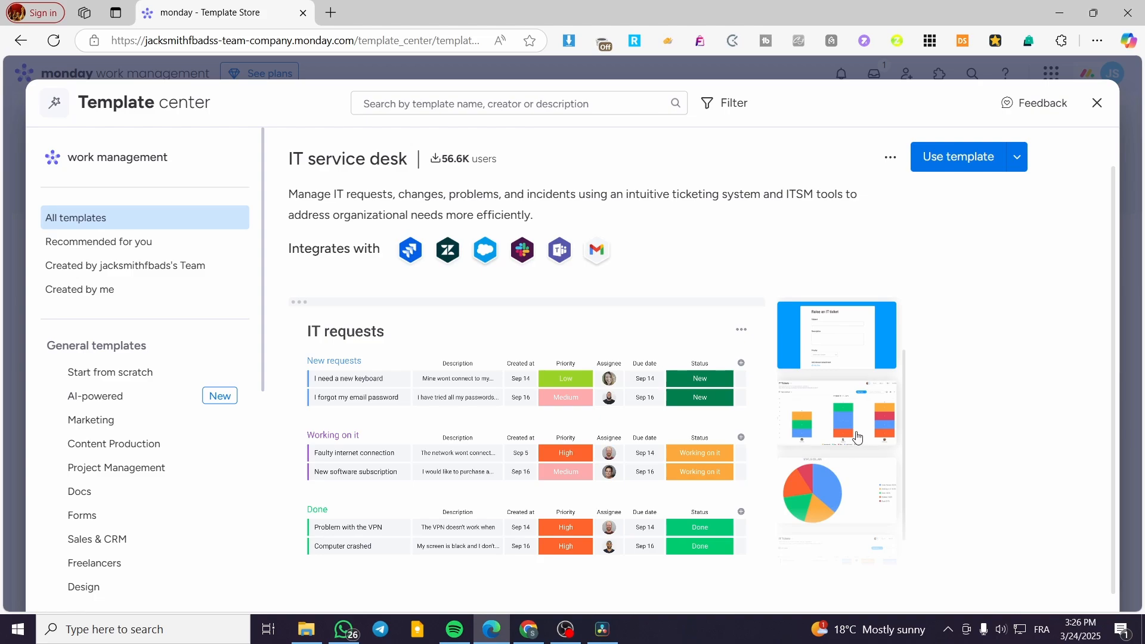
{"action": "left_click", "coordinate": [858, 437]}
{"action": "scroll", "coordinate": [868, 477], "scroll_direction": "down", "scroll_amount": 1}
{"action": "left_click", "coordinate": [860, 441]}
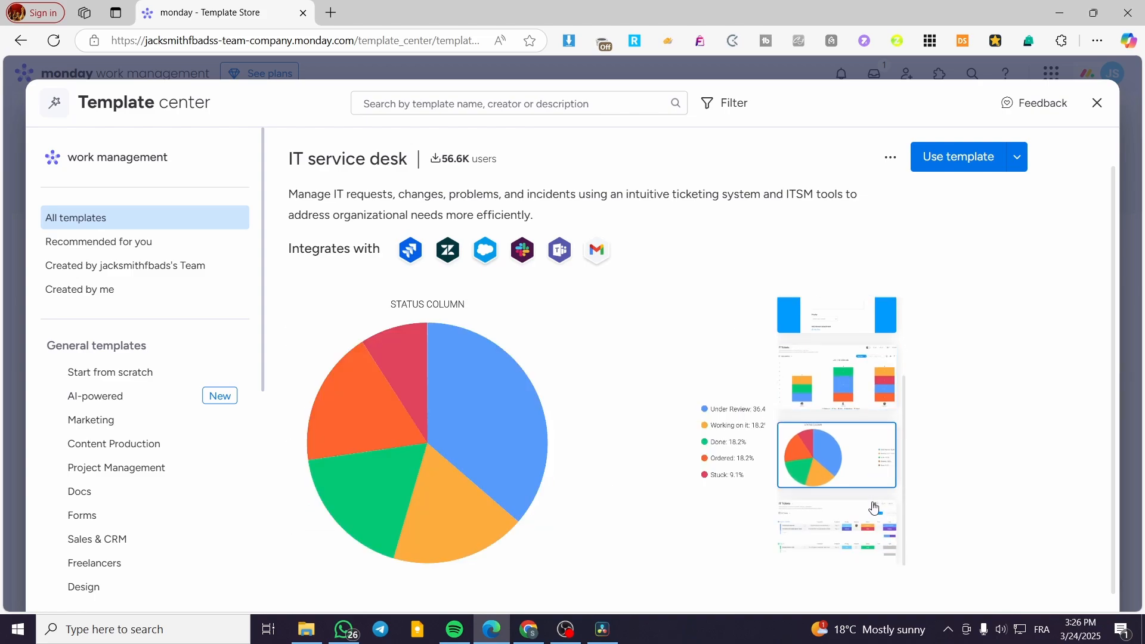
{"action": "left_click", "coordinate": [872, 509]}
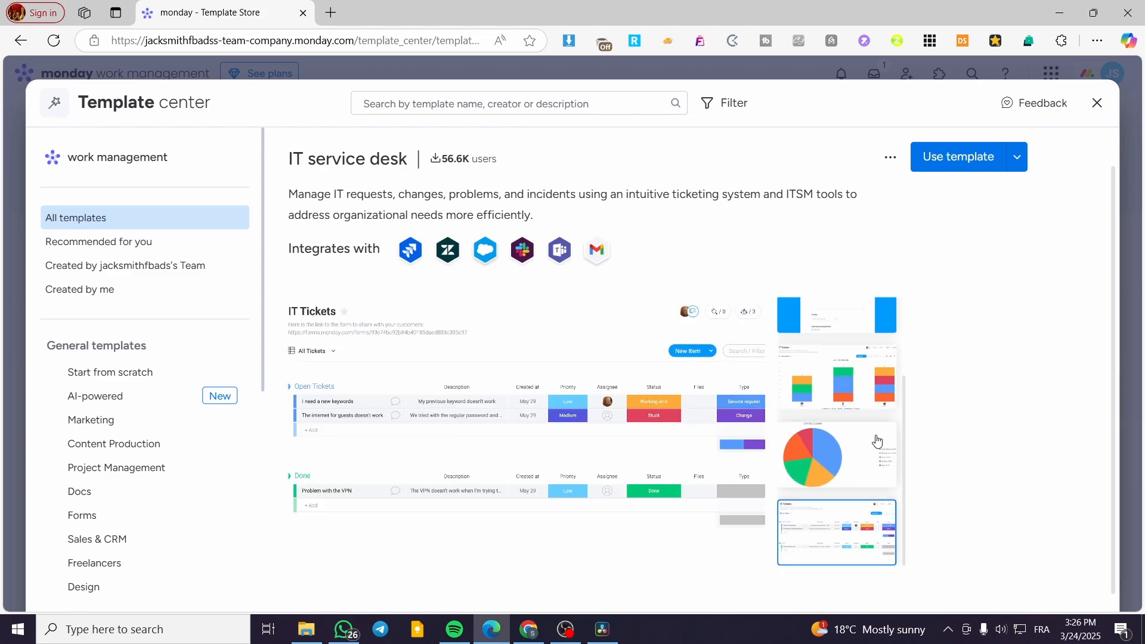
{"action": "scroll", "coordinate": [877, 440], "scroll_direction": "up", "scroll_amount": 2}
Step: Use the IT service desk template in the IT Desk Service workspace
{"action": "left_click", "coordinate": [1010, 161]}
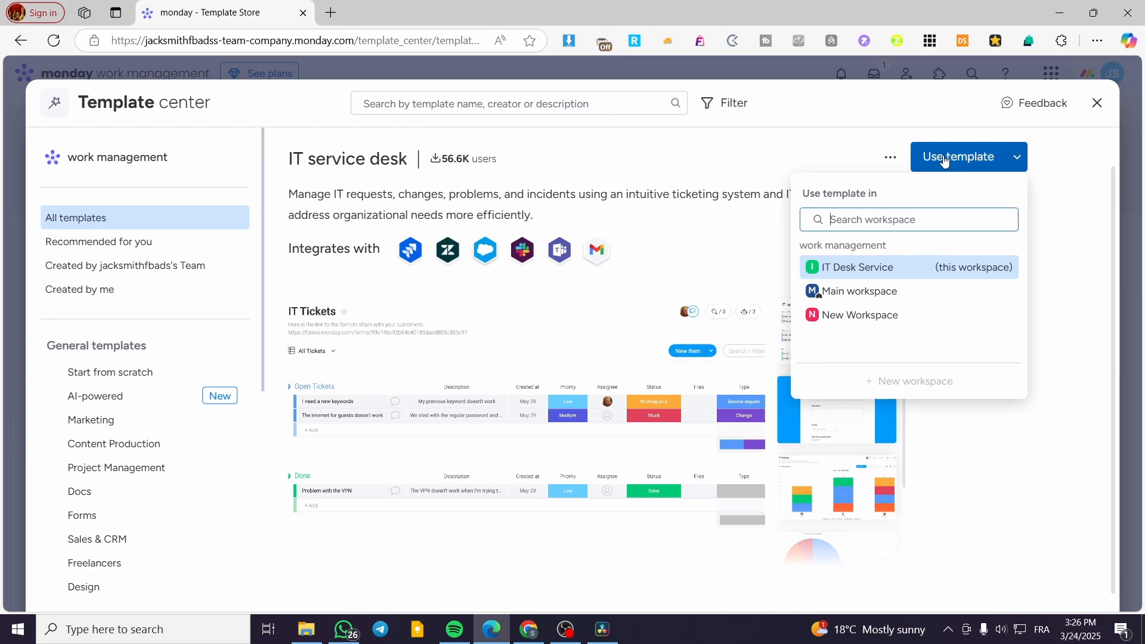
{"action": "left_click", "coordinate": [934, 158]}
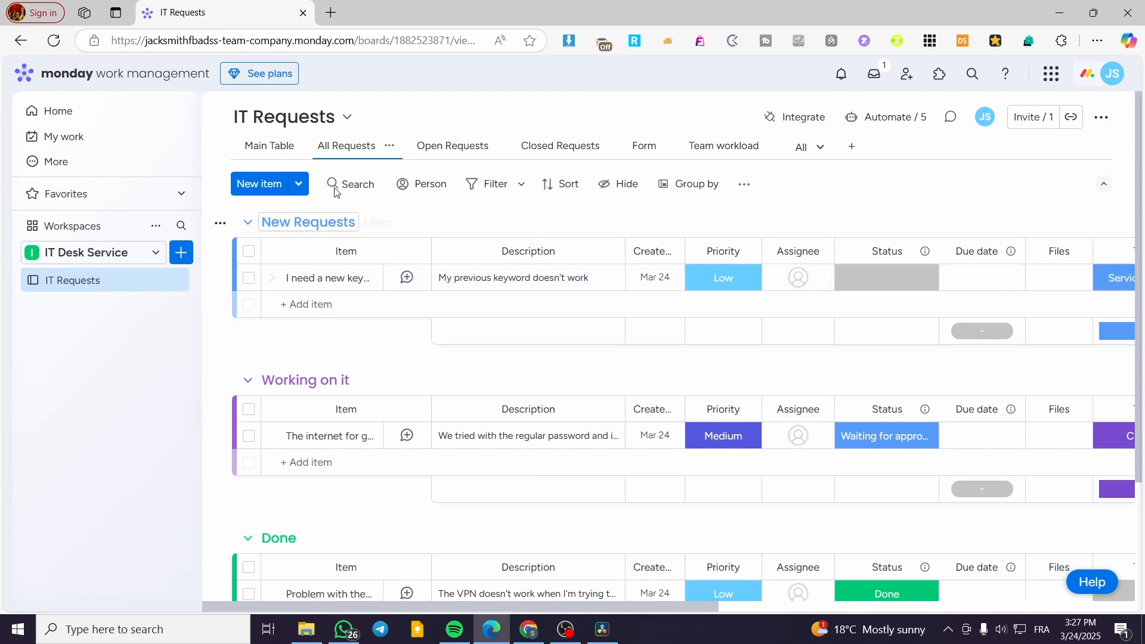
Step: Look through the IT Requests board's Main Table, All Requests, Open Requests and Closed Requests views
{"action": "left_click", "coordinate": [269, 148]}
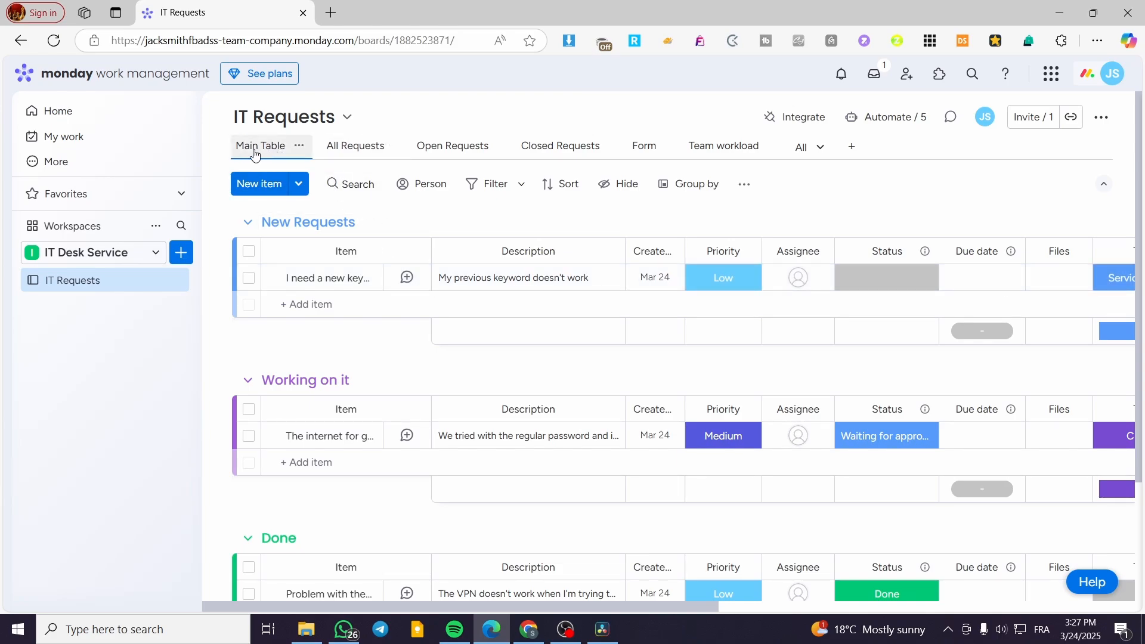
{"action": "left_click", "coordinate": [364, 148]}
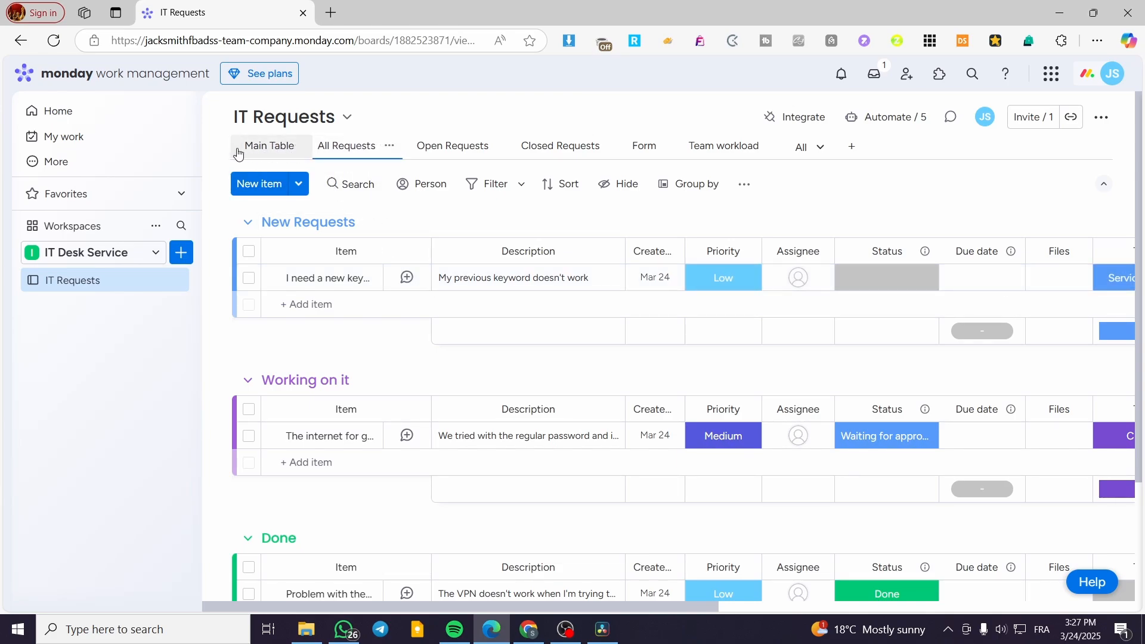
{"action": "left_click", "coordinate": [269, 151]}
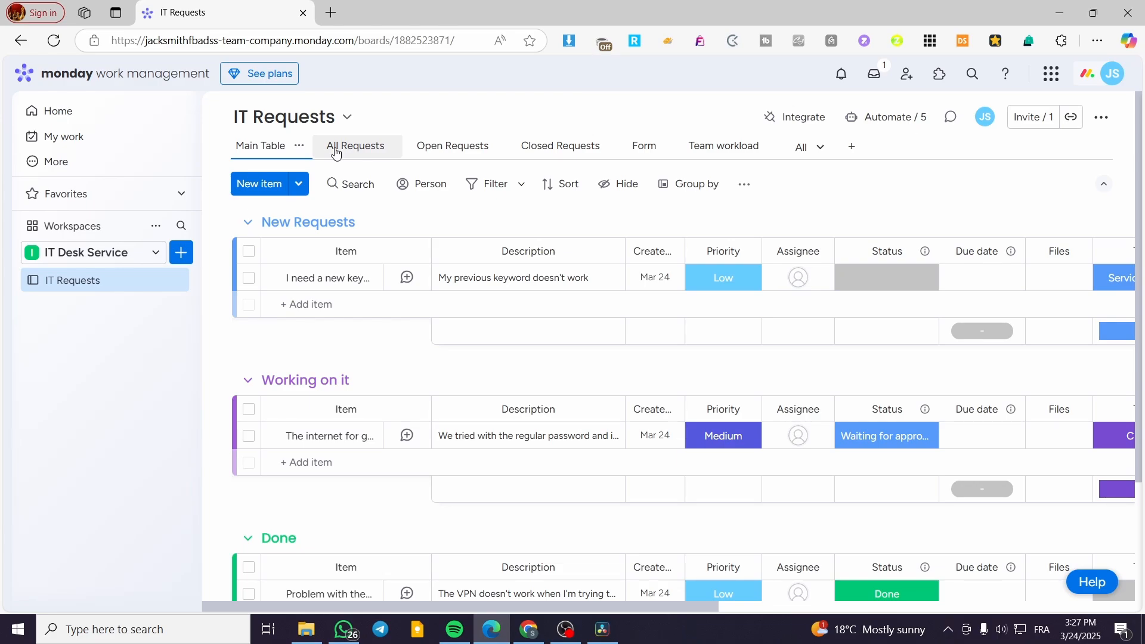
{"action": "left_click", "coordinate": [468, 148]}
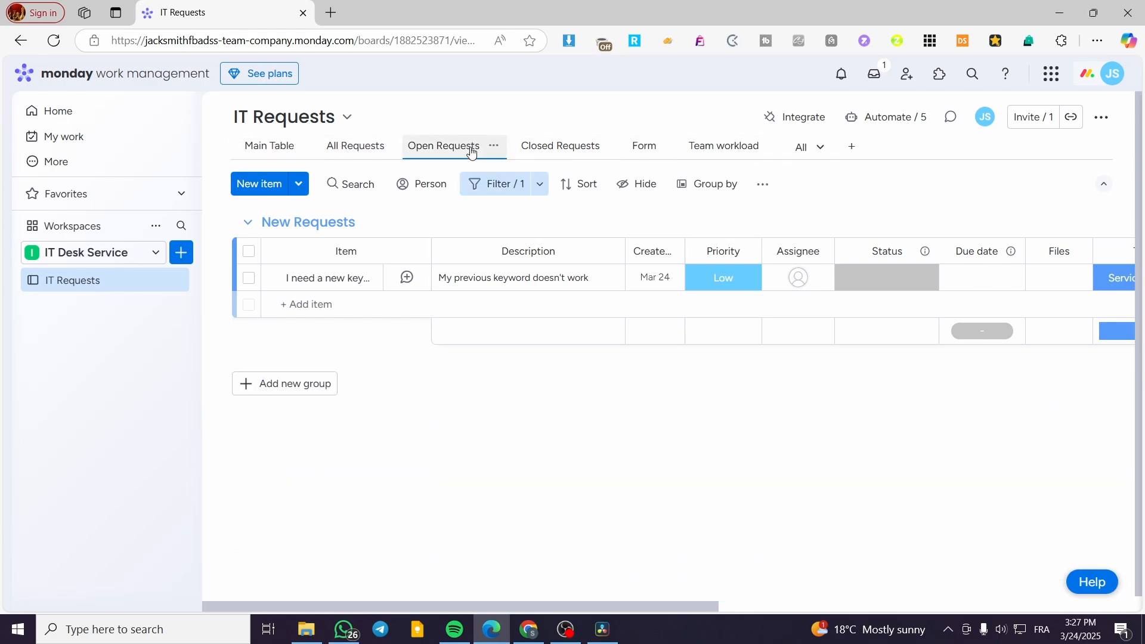
{"action": "left_click", "coordinate": [573, 149]}
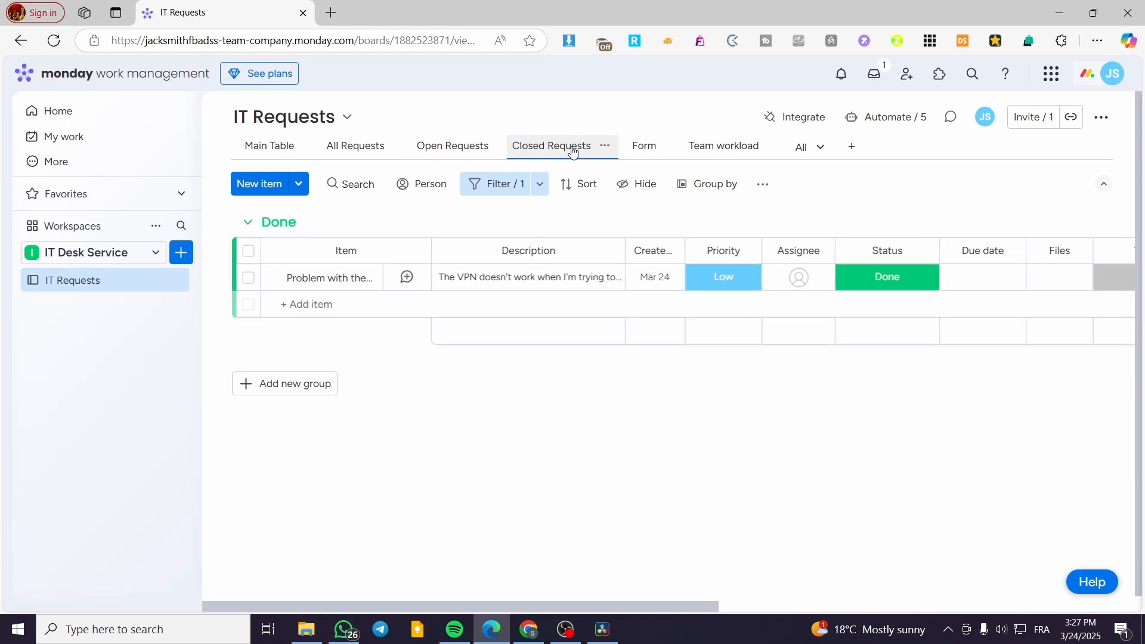
Step: Look through the board's Form, Team workload, Status breakdown and Kanban views
{"action": "left_click", "coordinate": [645, 149]}
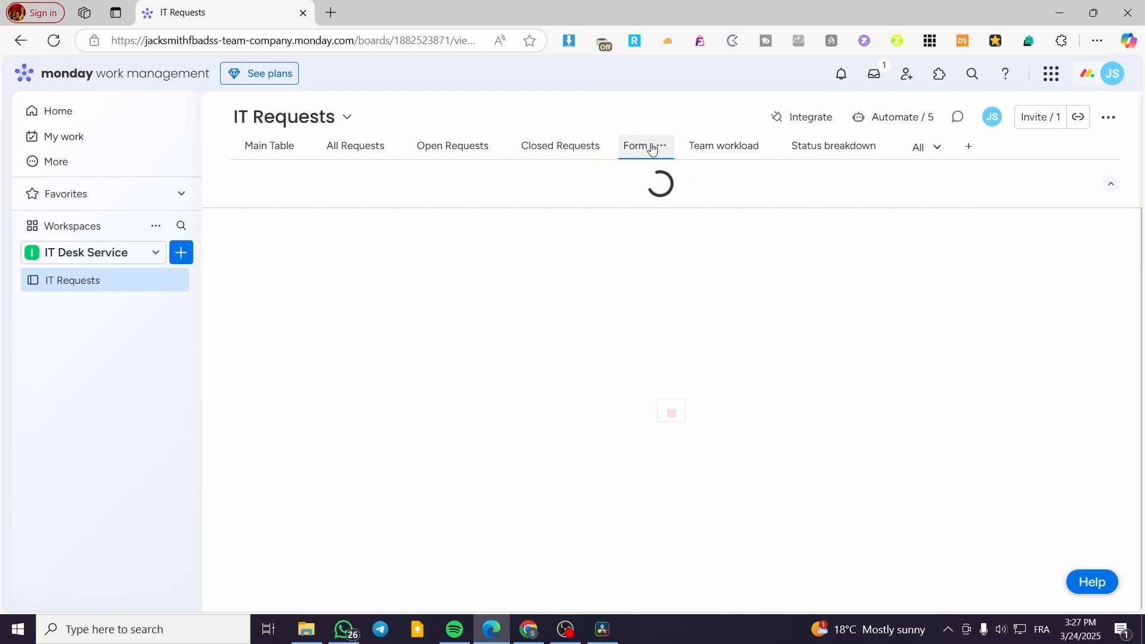
{"action": "left_click", "coordinate": [711, 156]}
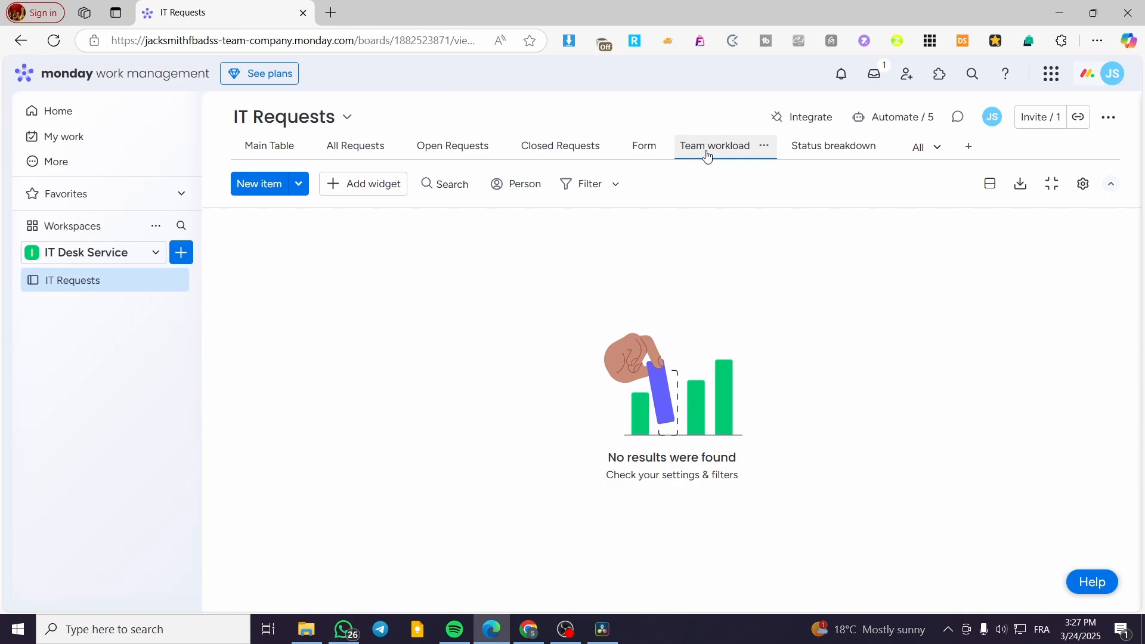
{"action": "left_click", "coordinate": [818, 152]}
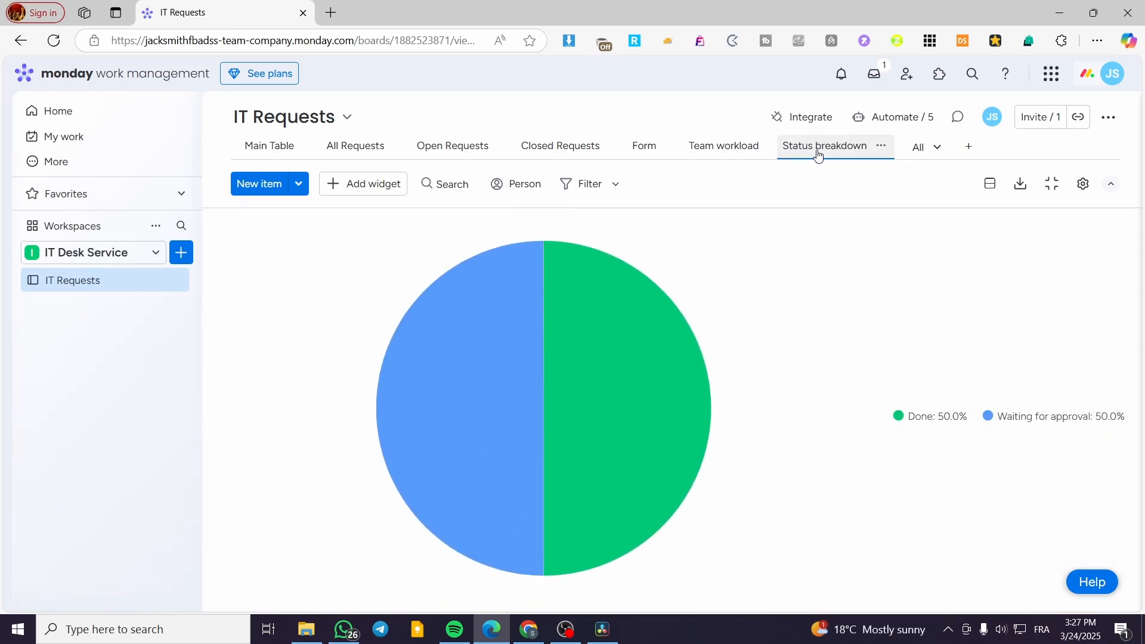
{"action": "left_click", "coordinate": [923, 154]}
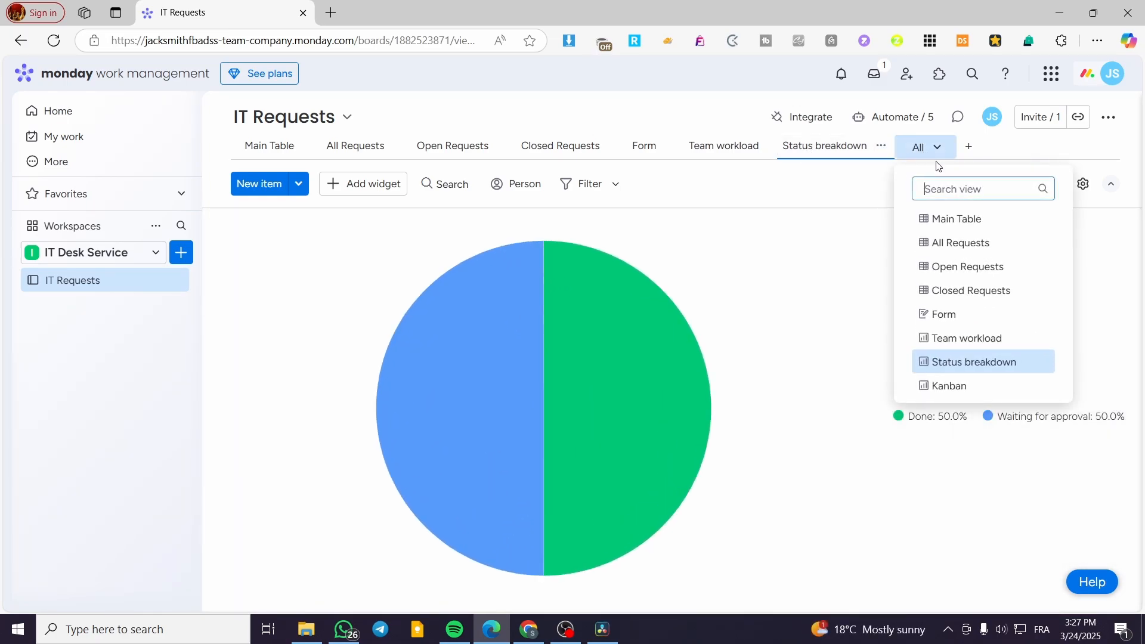
{"action": "left_click", "coordinate": [960, 392]}
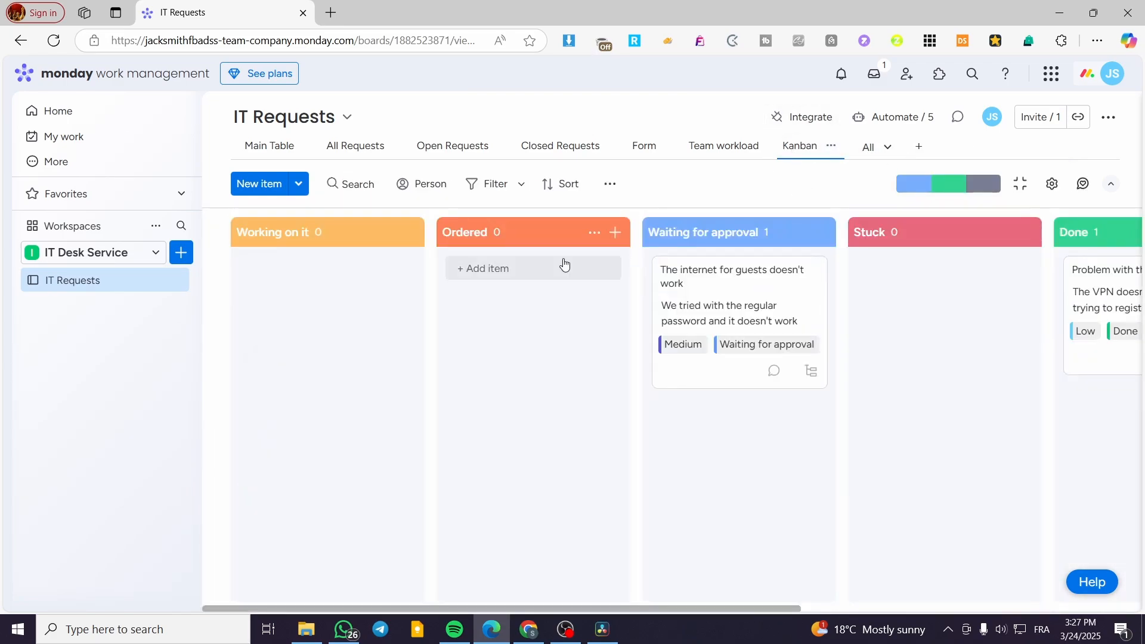
Step: Return to the Main Table, check the options for adding new items, and review the New Requests, Working on it and Done groups
{"action": "left_click", "coordinate": [270, 148]}
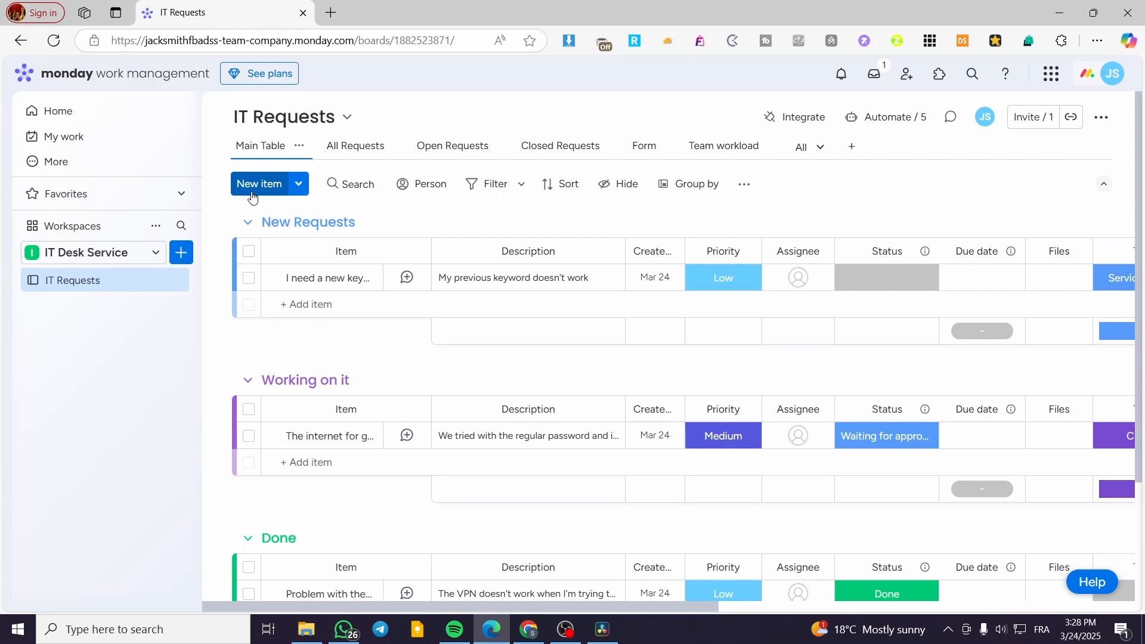
{"action": "left_click", "coordinate": [301, 189]}
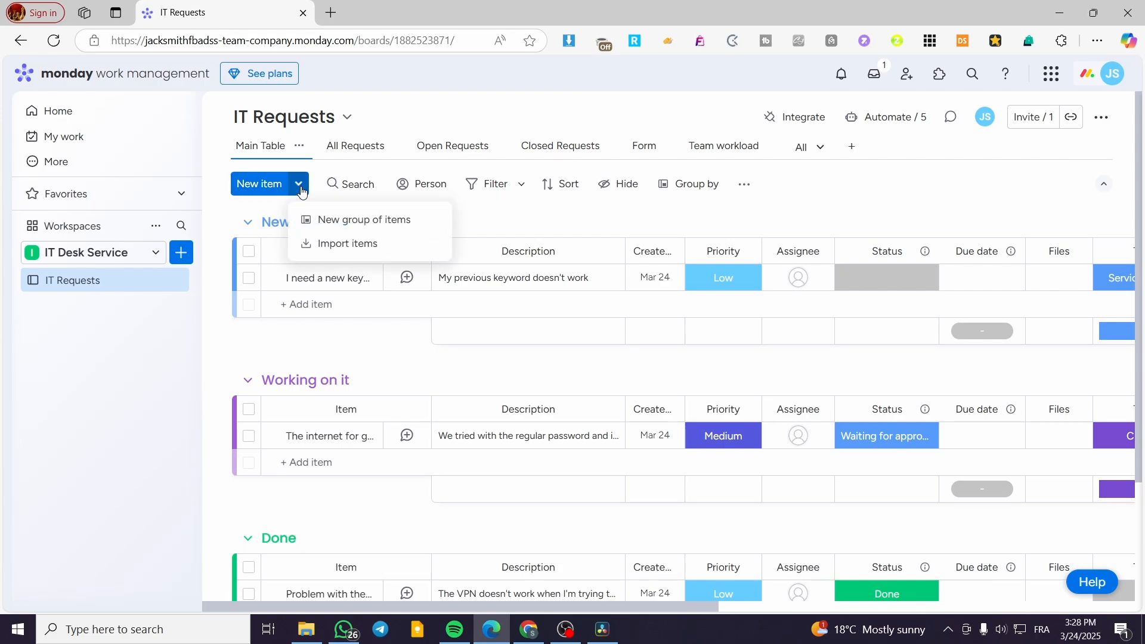
{"action": "left_click", "coordinate": [301, 188]}
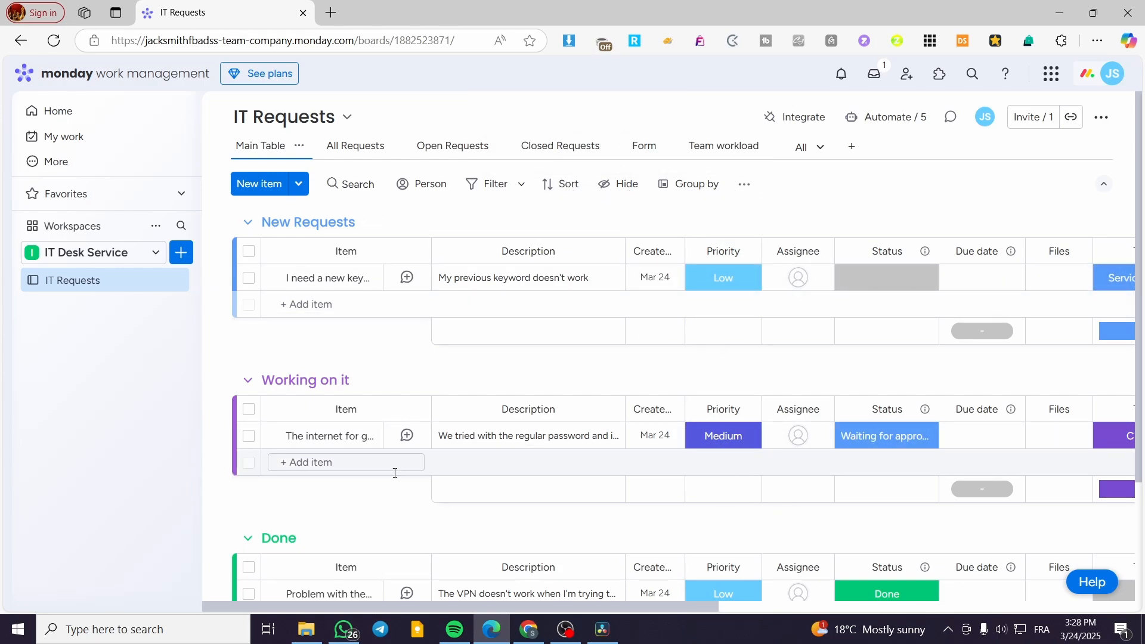
{"action": "scroll", "coordinate": [394, 280], "scroll_direction": "down", "scroll_amount": 3}
{"action": "scroll", "coordinate": [399, 284], "scroll_direction": "up", "scroll_amount": 3}
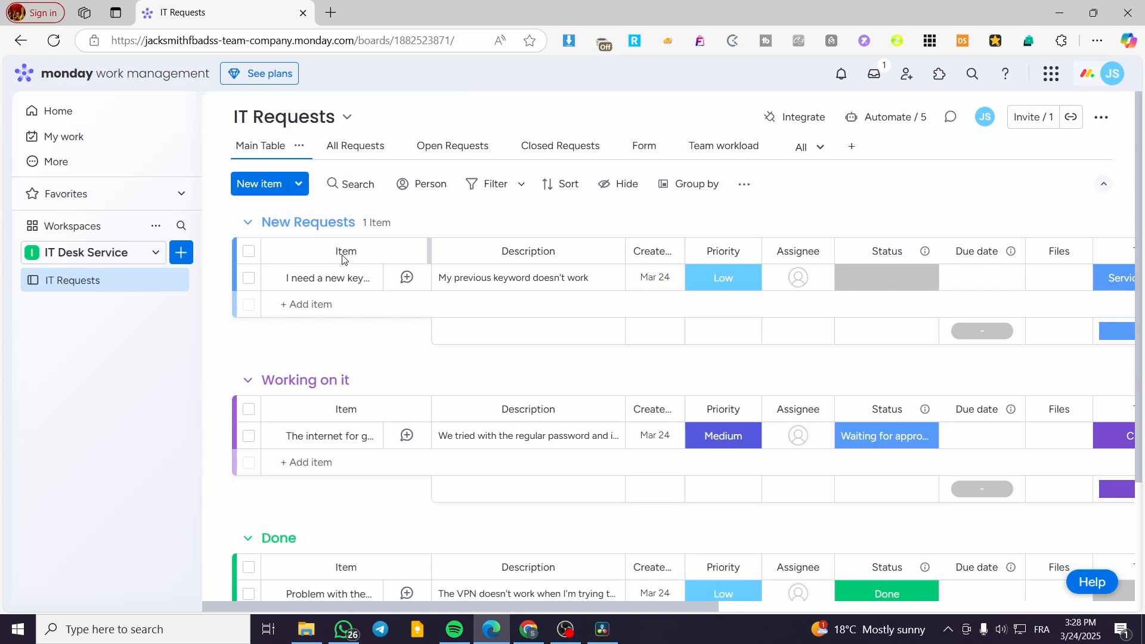
{"action": "scroll", "coordinate": [339, 383], "scroll_direction": "down", "scroll_amount": 1}
{"action": "scroll", "coordinate": [338, 383], "scroll_direction": "down", "scroll_amount": 1}
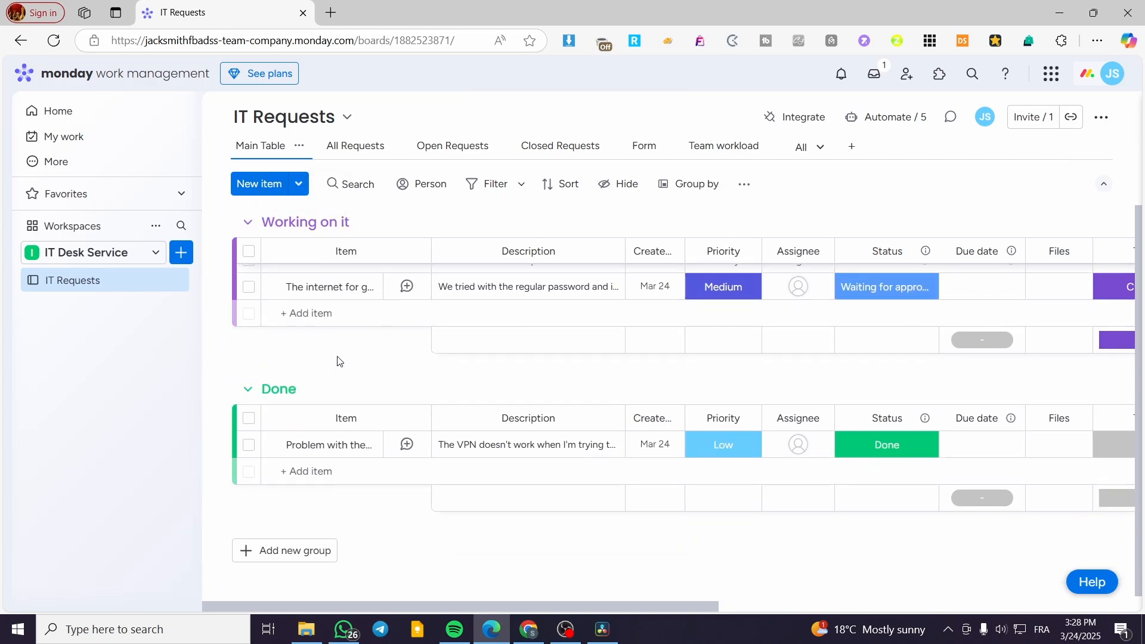
{"action": "scroll", "coordinate": [393, 452], "scroll_direction": "up", "scroll_amount": 2}
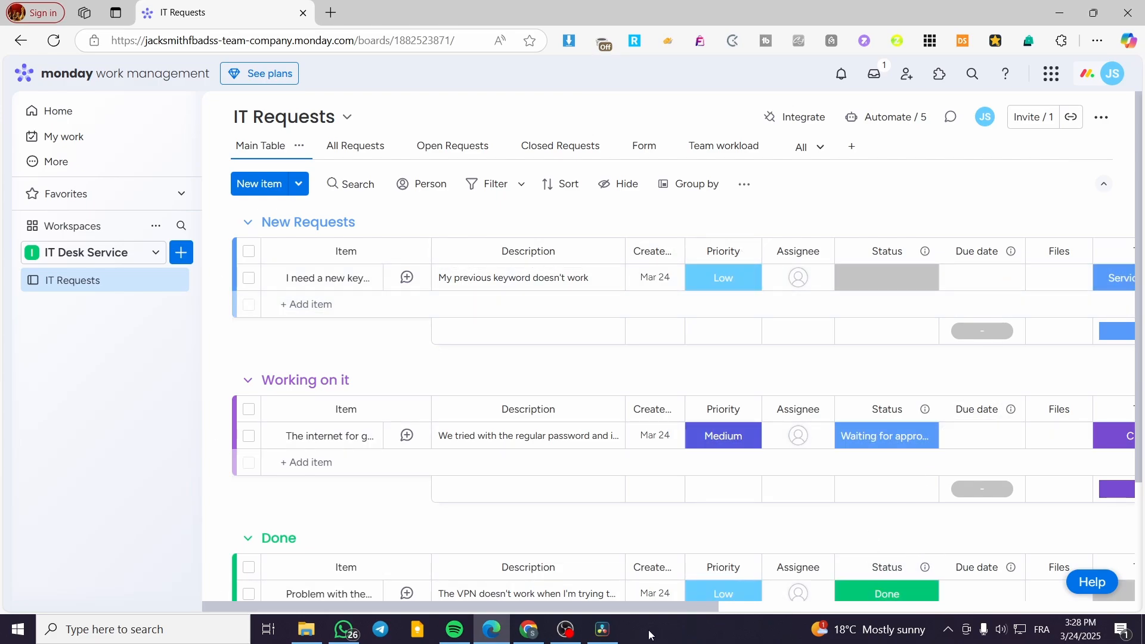
{"action": "left_click_drag", "start_coordinate": [549, 612], "coordinate": [518, 606]}
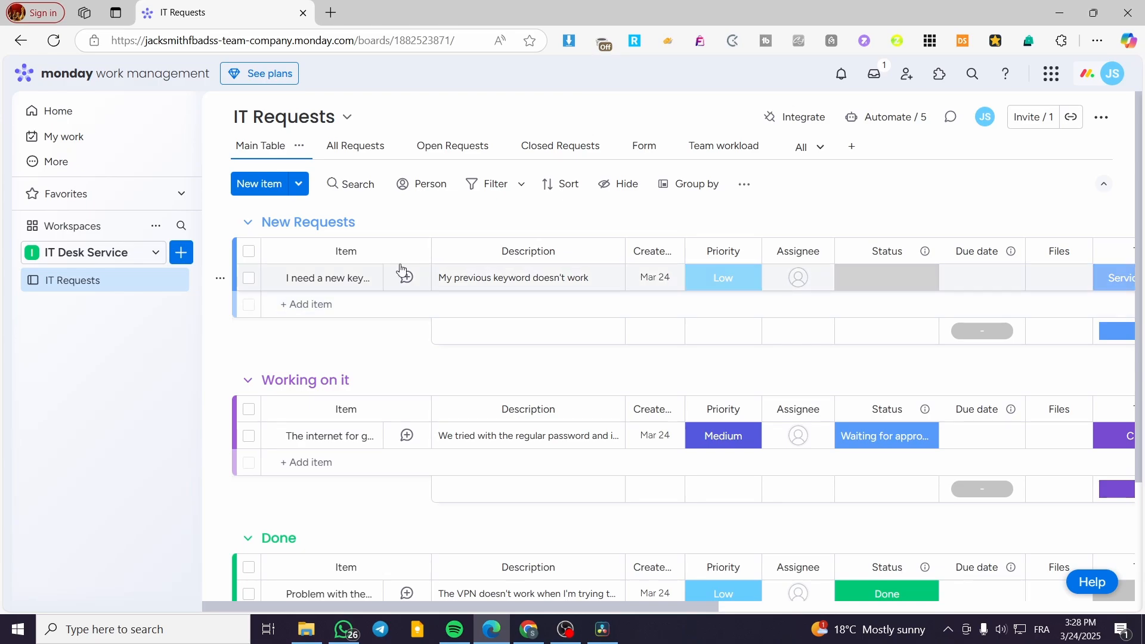
Step: Inspect the available status labels for the items in the New Requests and Working on it groups without changing them
{"action": "left_click", "coordinate": [901, 284]}
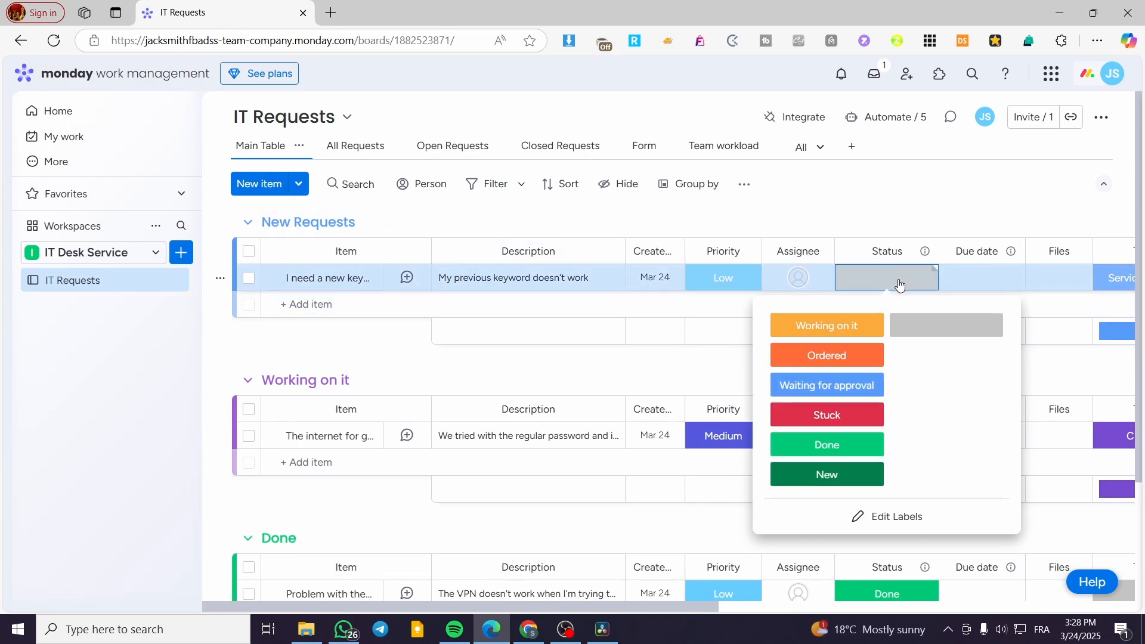
{"action": "left_click", "coordinate": [840, 212]}
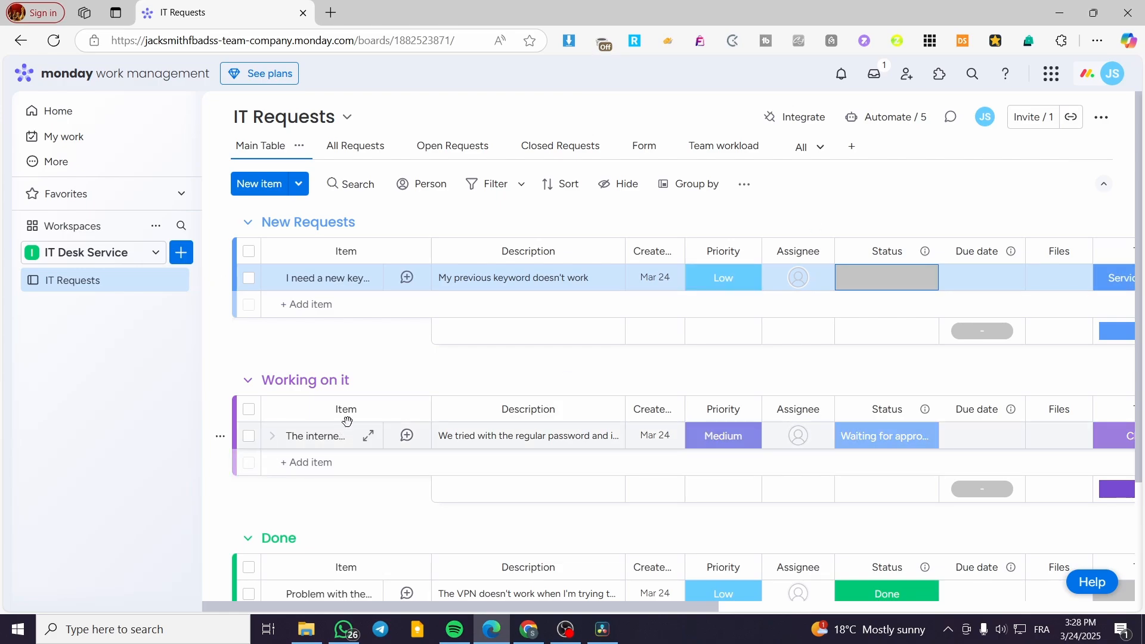
{"action": "left_click", "coordinate": [904, 440]}
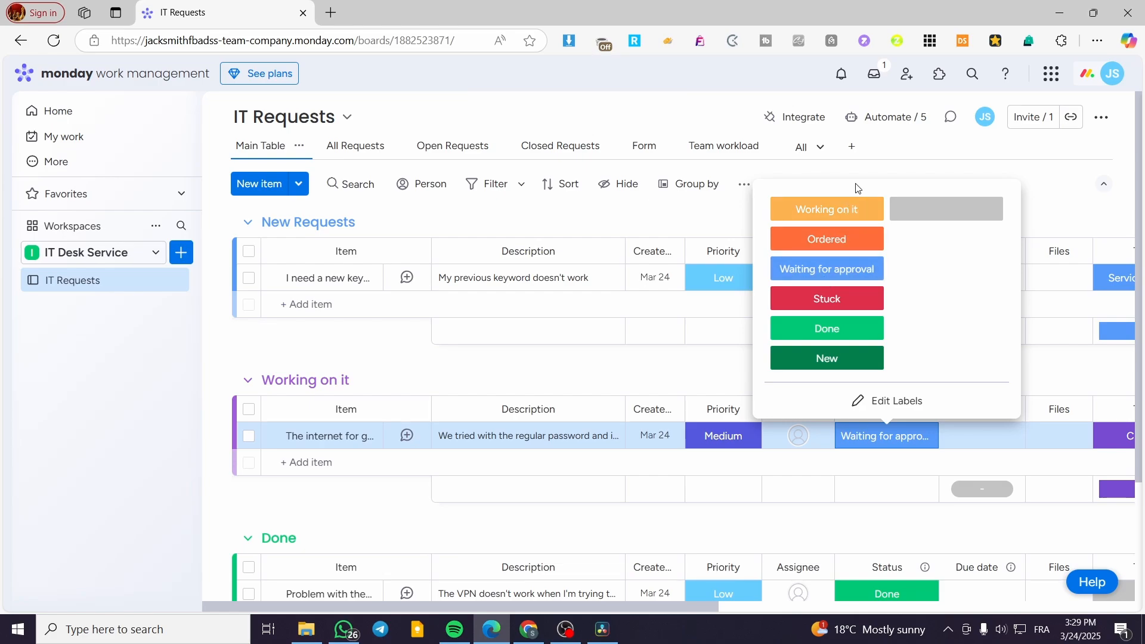
{"action": "left_click", "coordinate": [938, 159]}
Step: Widen the Created at column so its full heading and dates fit
{"action": "scroll", "coordinate": [931, 564], "scroll_direction": "down", "scroll_amount": 3}
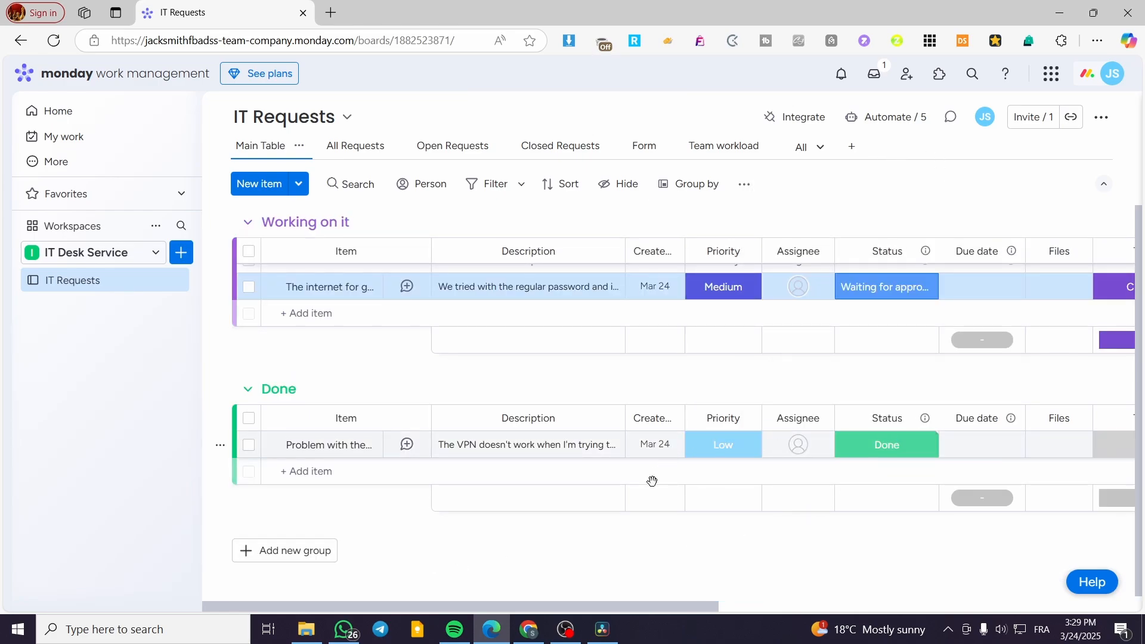
{"action": "scroll", "coordinate": [650, 481], "scroll_direction": "up", "scroll_amount": 3}
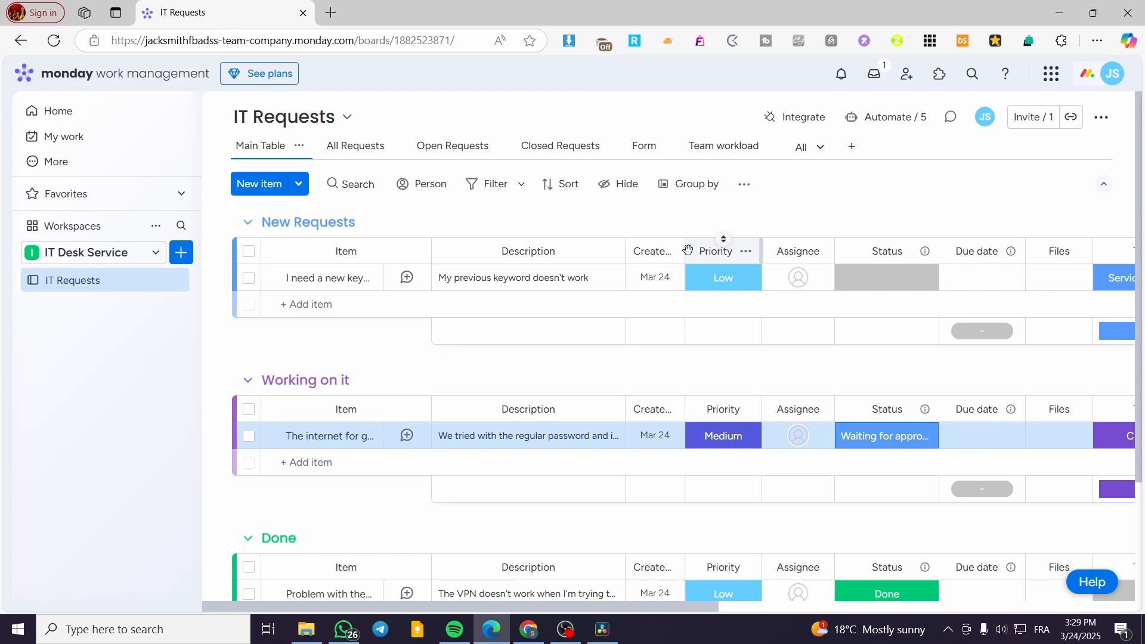
{"action": "left_click_drag", "start_coordinate": [685, 251], "coordinate": [721, 256]}
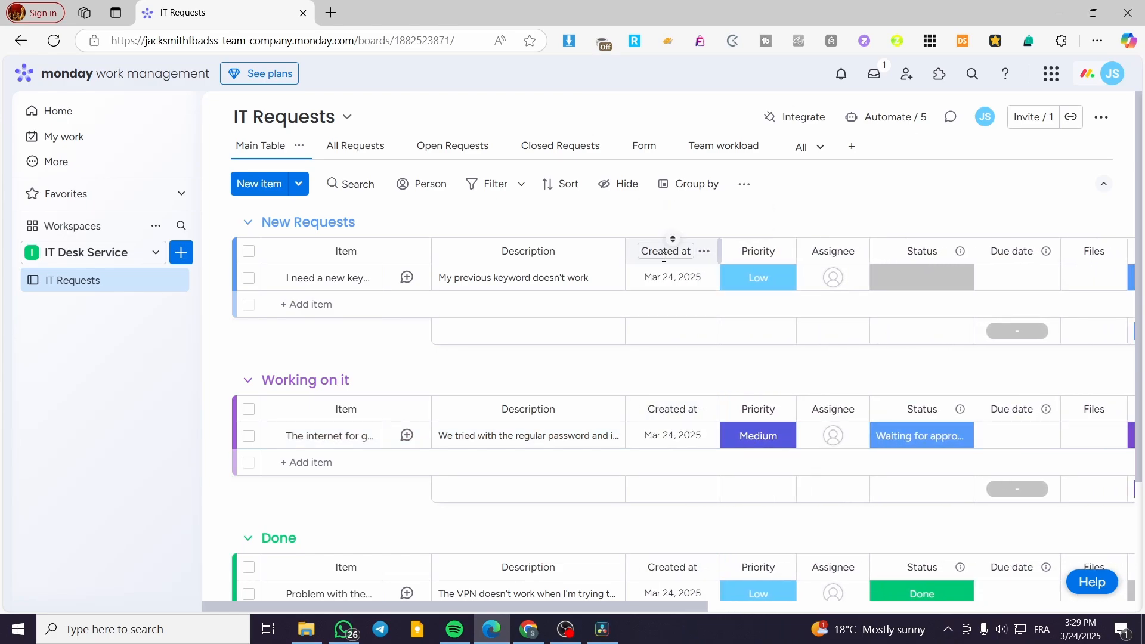
Step: Rename the Assignee column to Person in Charge and widen it to fit the full name
{"action": "left_click_drag", "start_coordinate": [540, 607], "coordinate": [687, 607]}
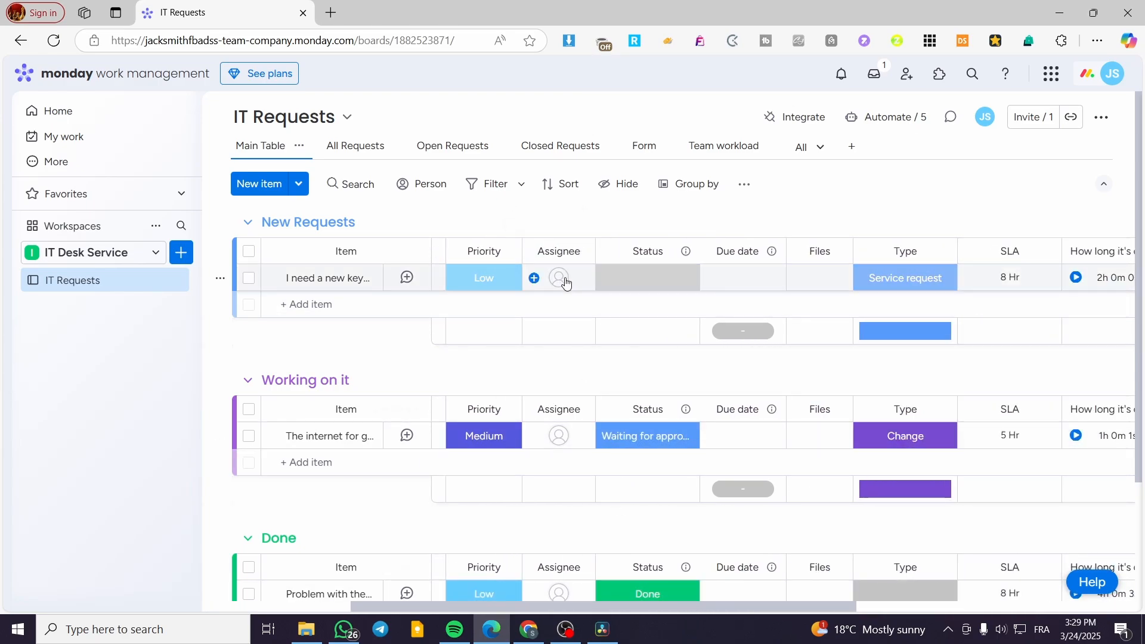
{"action": "left_click", "coordinate": [571, 253]}
{"action": "left_click_drag", "start_coordinate": [579, 252], "coordinate": [529, 253]}
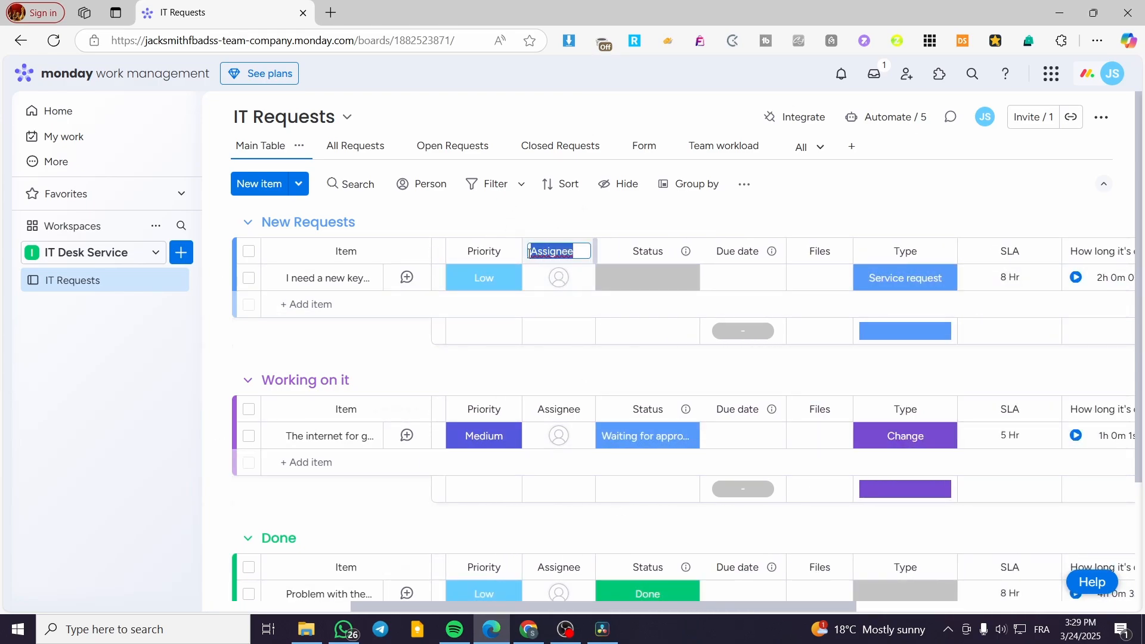
{"action": "type", "text": "Pe"}
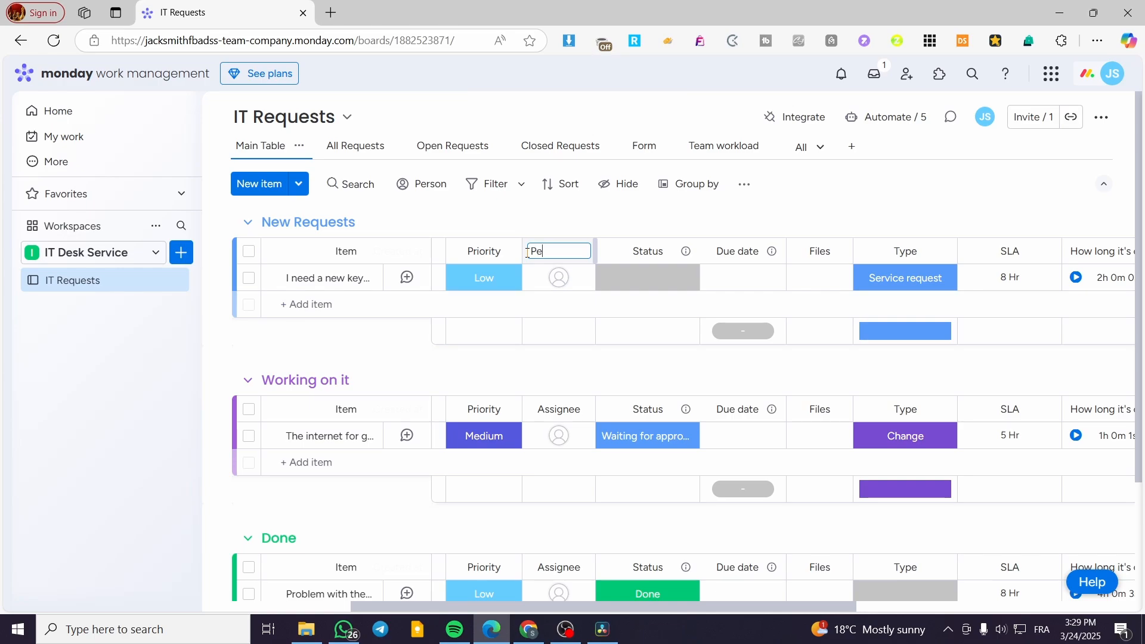
{"action": "type", "text": "rson in Charge"}
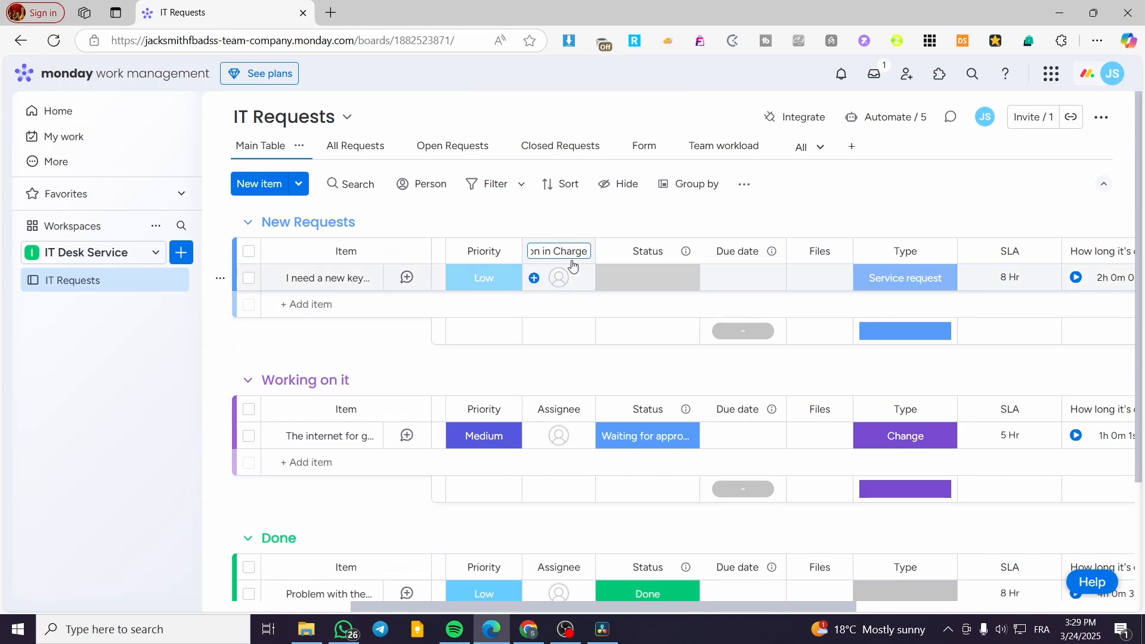
{"action": "left_click_drag", "start_coordinate": [596, 251], "coordinate": [636, 247]}
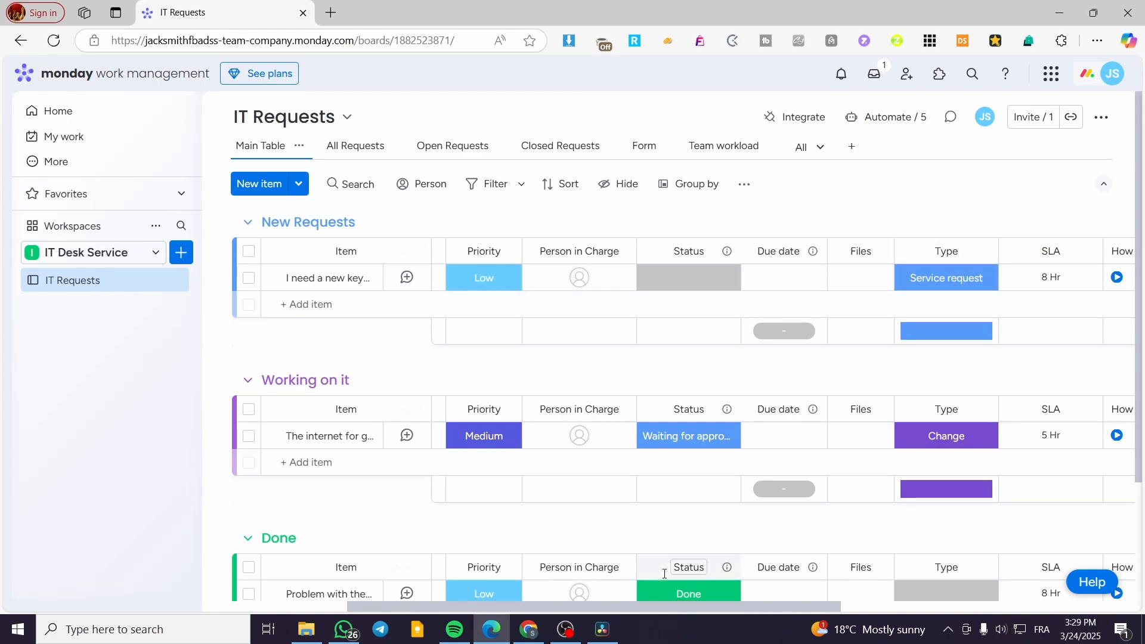
Step: Inspect the Type column's labels and their editing options for the new request, leaving them unchanged
{"action": "left_click_drag", "start_coordinate": [638, 608], "coordinate": [794, 604]}
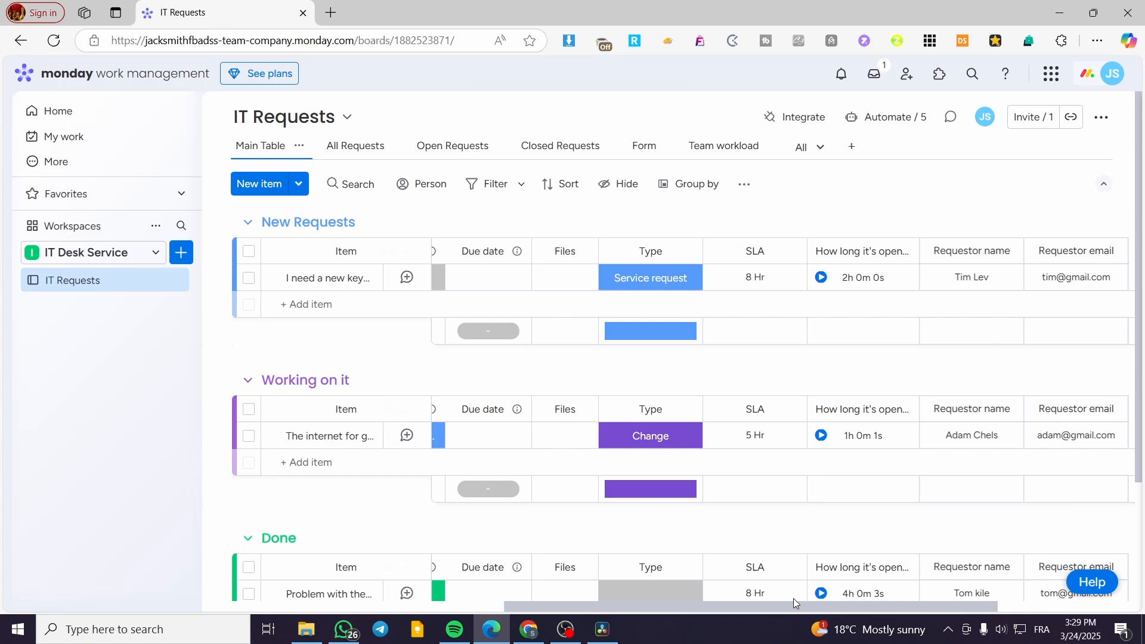
{"action": "left_click", "coordinate": [673, 280]}
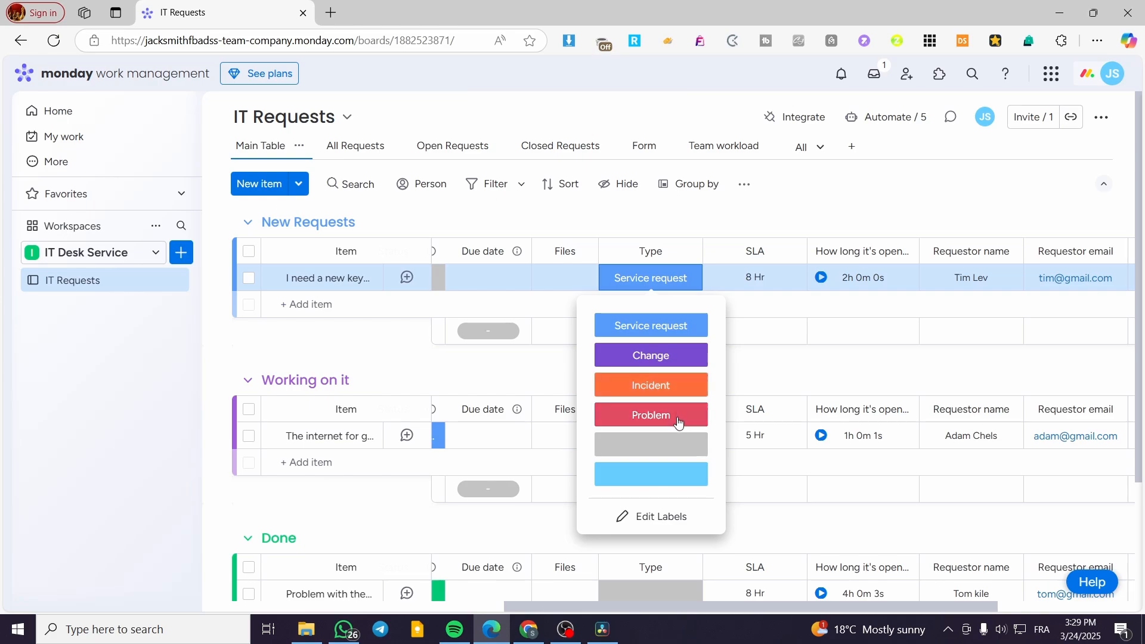
{"action": "left_click", "coordinate": [658, 515]}
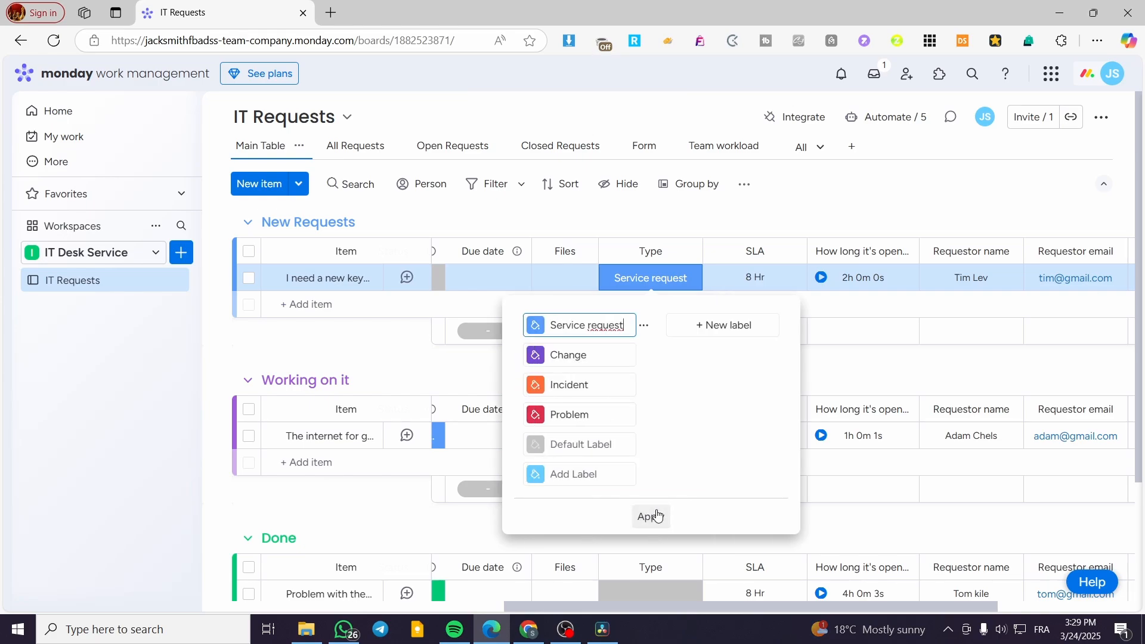
{"action": "left_click", "coordinate": [842, 365]}
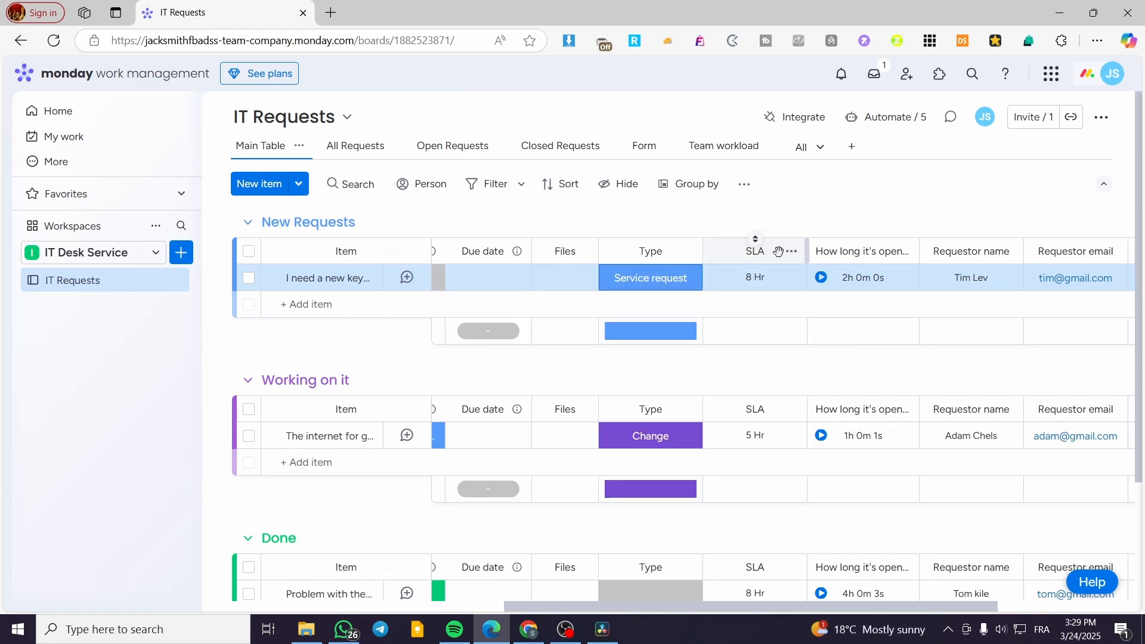
Step: Widen the How long it's opened column to fit its heading and bring the requestor and Department columns into view
{"action": "left_click", "coordinate": [757, 275]}
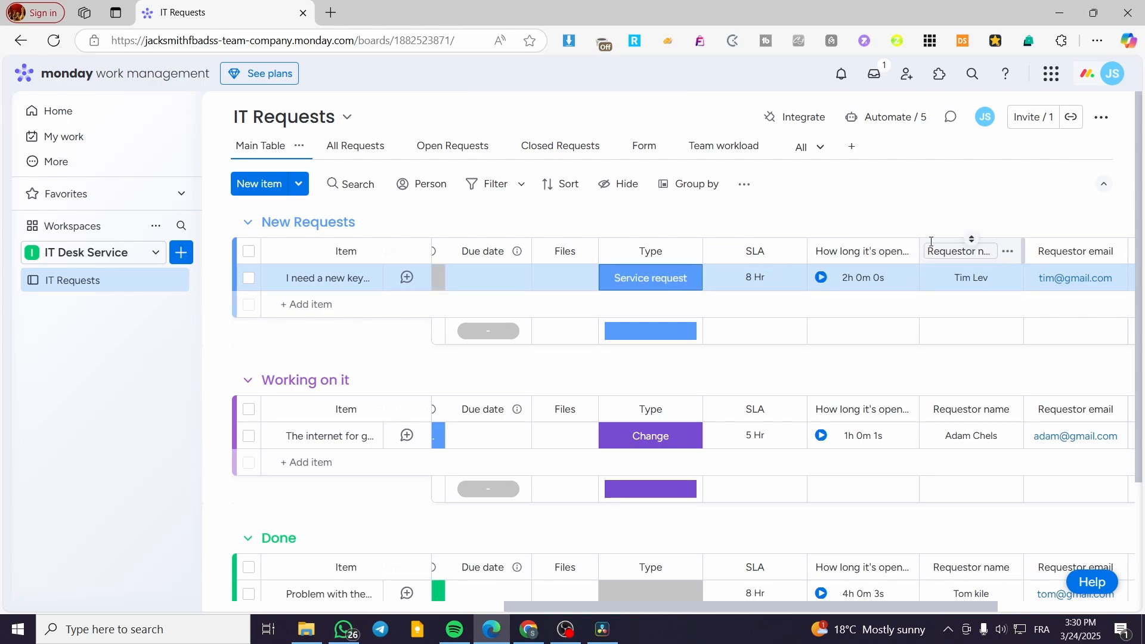
{"action": "left_click_drag", "start_coordinate": [919, 247], "coordinate": [963, 249]}
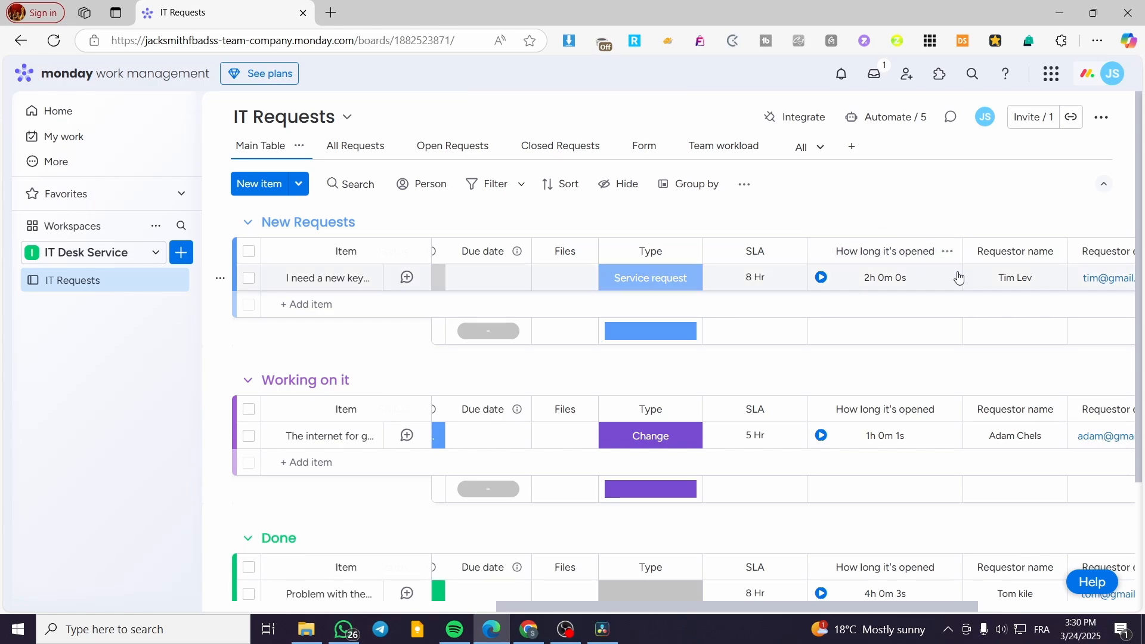
{"action": "left_click_drag", "start_coordinate": [683, 608], "coordinate": [840, 609]}
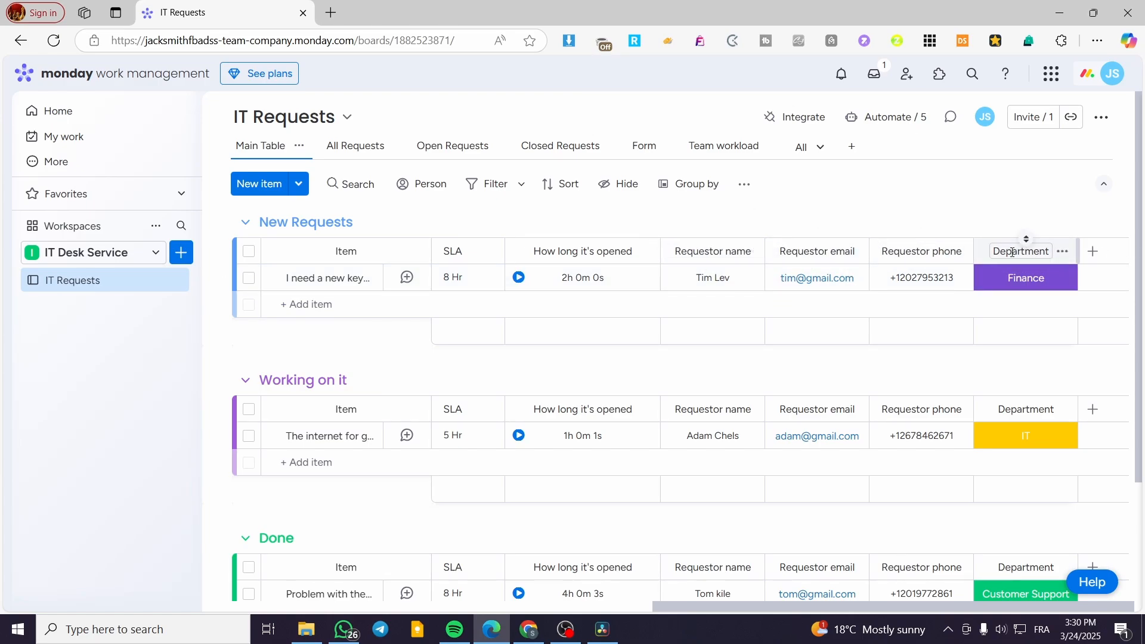
Step: Examine the fields of the Raise an IT ticket form in the Form view
{"action": "left_click", "coordinate": [644, 146]}
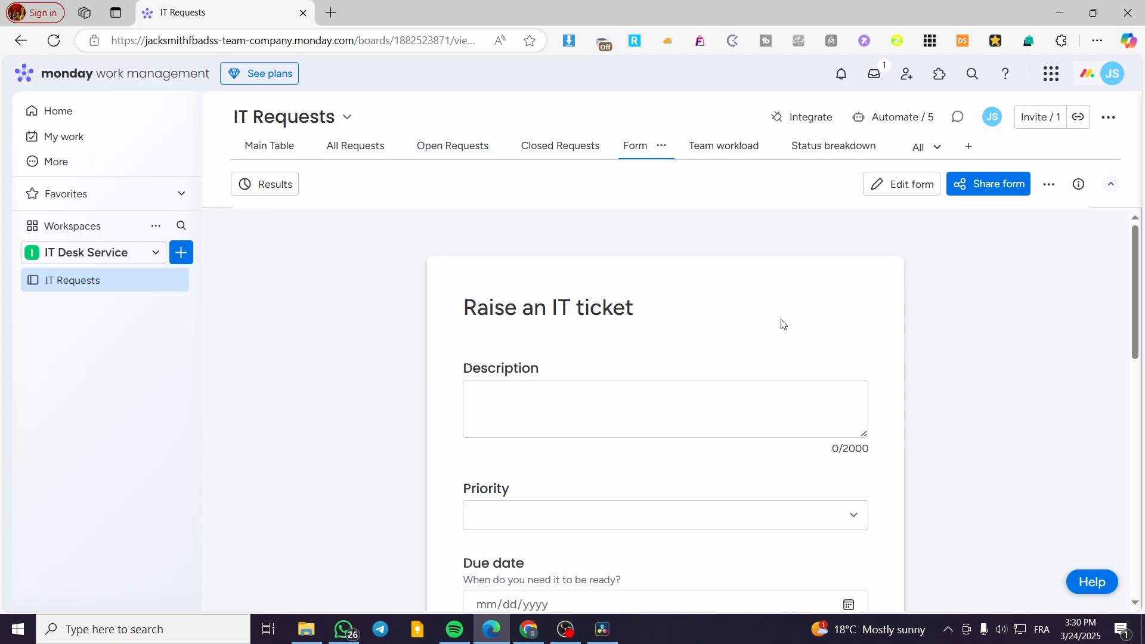
{"action": "scroll", "coordinate": [783, 324], "scroll_direction": "down", "scroll_amount": 9}
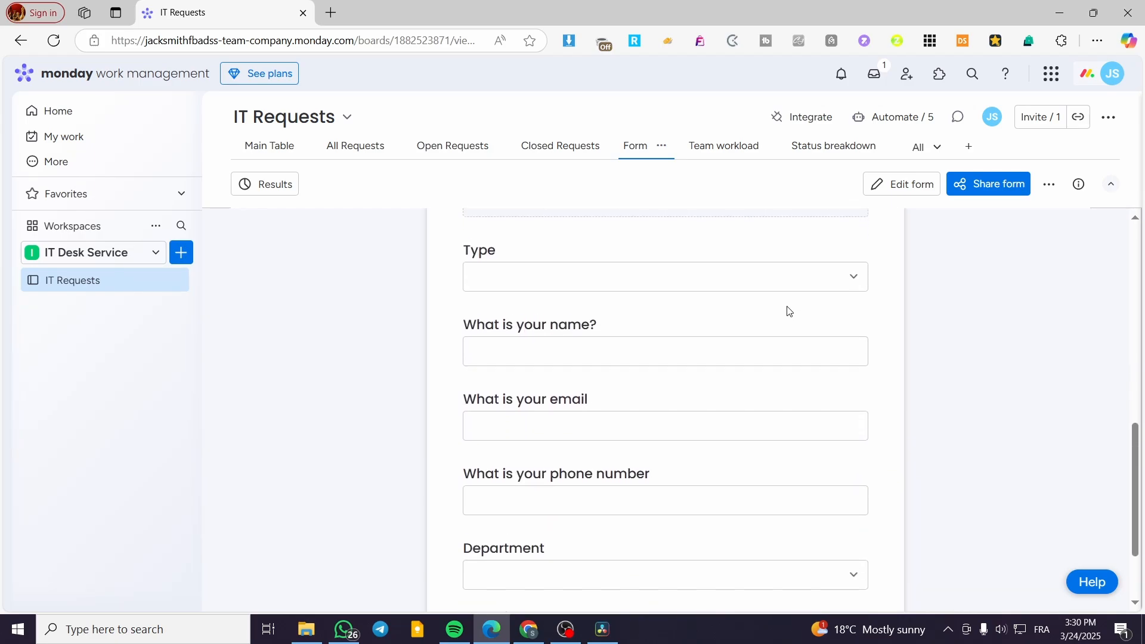
{"action": "scroll", "coordinate": [788, 311], "scroll_direction": "down", "scroll_amount": 2}
{"action": "scroll", "coordinate": [680, 335], "scroll_direction": "up", "scroll_amount": 8}
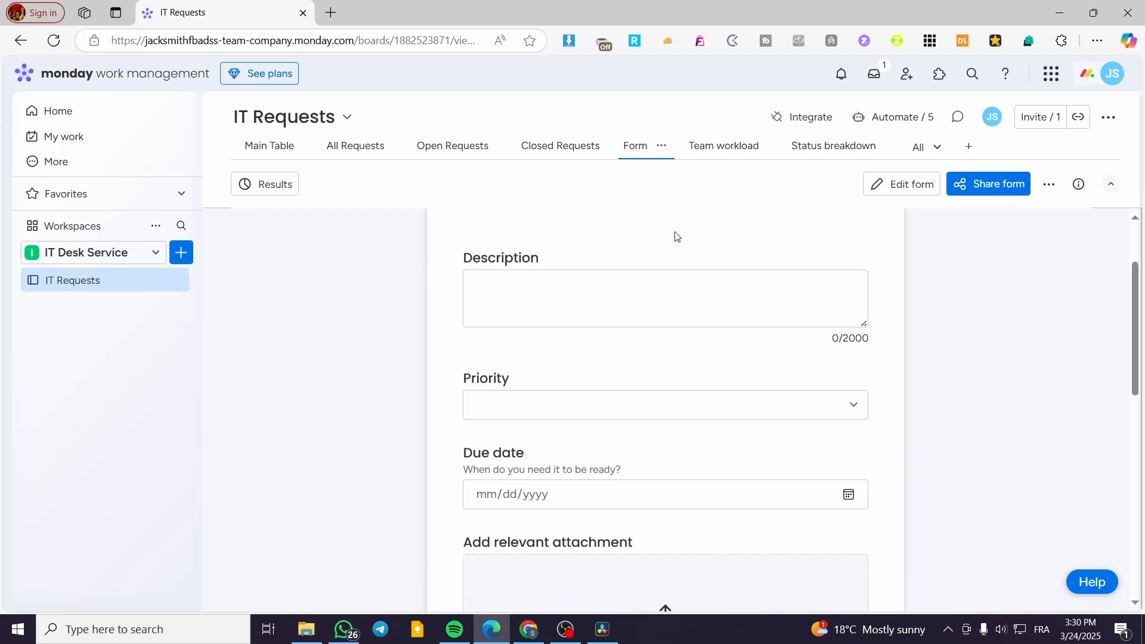
{"action": "scroll", "coordinate": [677, 237], "scroll_direction": "up", "scroll_amount": 3}
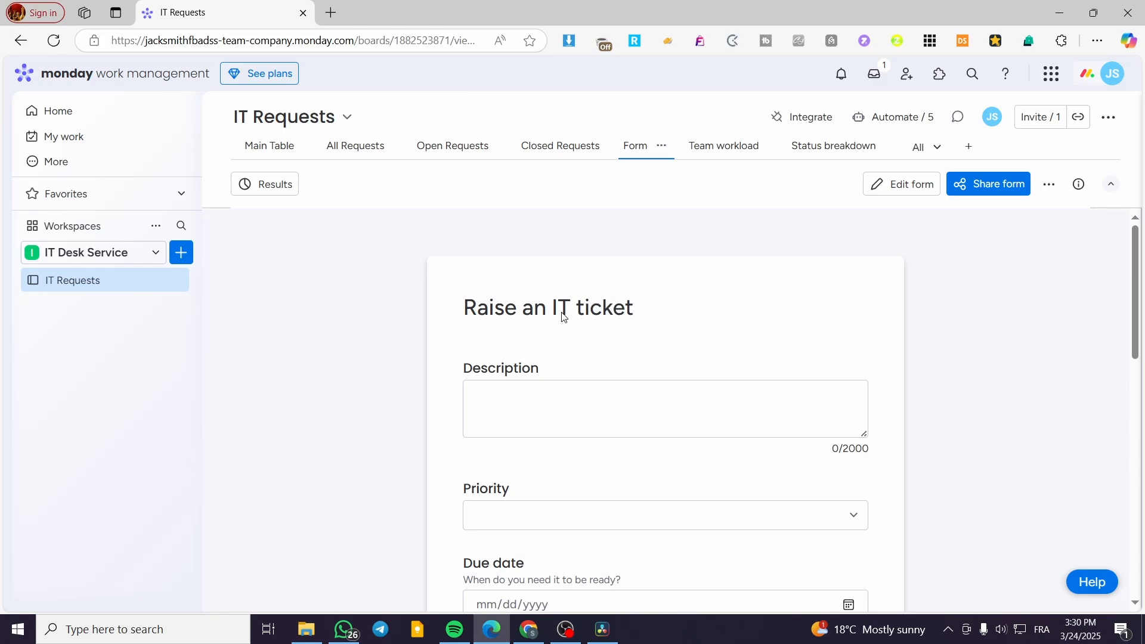
{"action": "scroll", "coordinate": [551, 327], "scroll_direction": "down", "scroll_amount": 1}
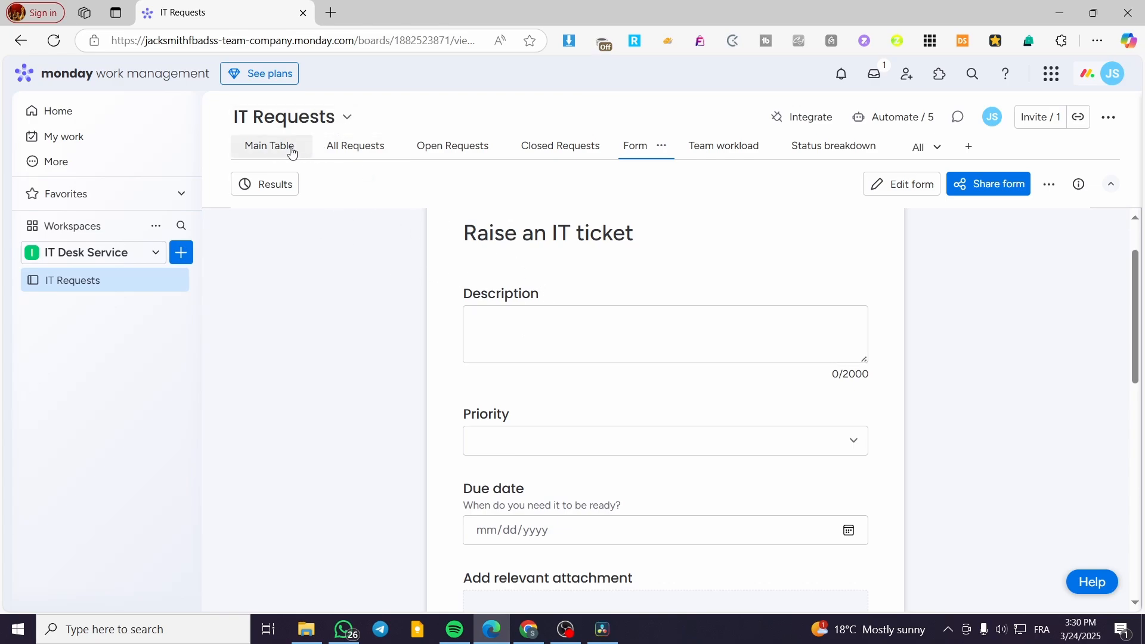
Step: Examine the Raise an IT ticket form again, including its Priority choices and its due date, attachment and type fields
{"action": "left_click", "coordinate": [268, 145]}
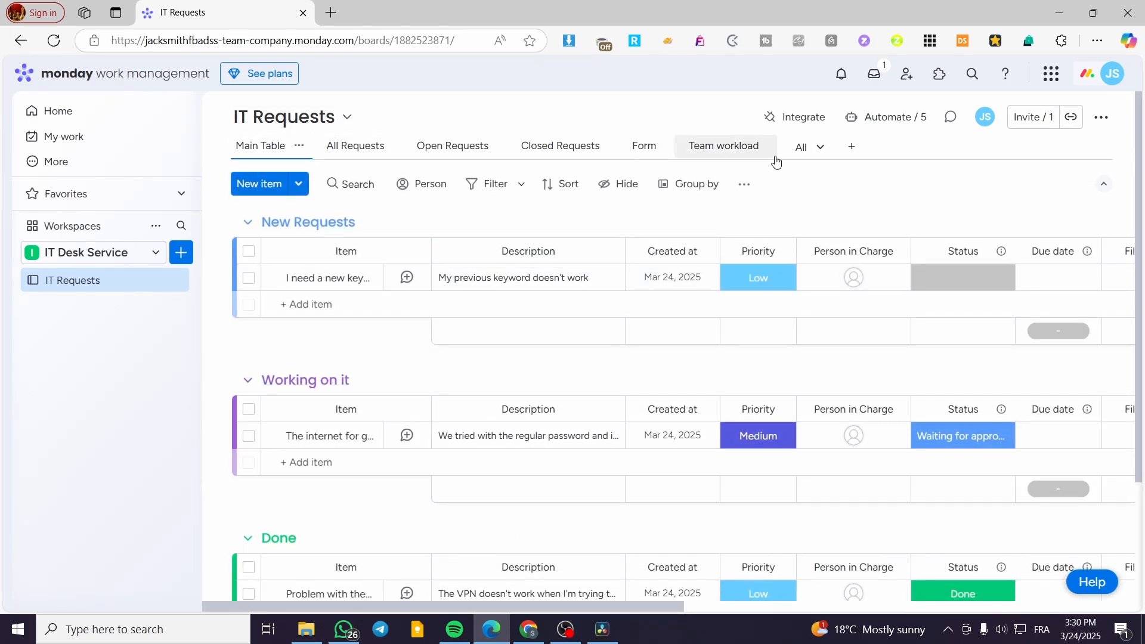
{"action": "left_click", "coordinate": [649, 146]}
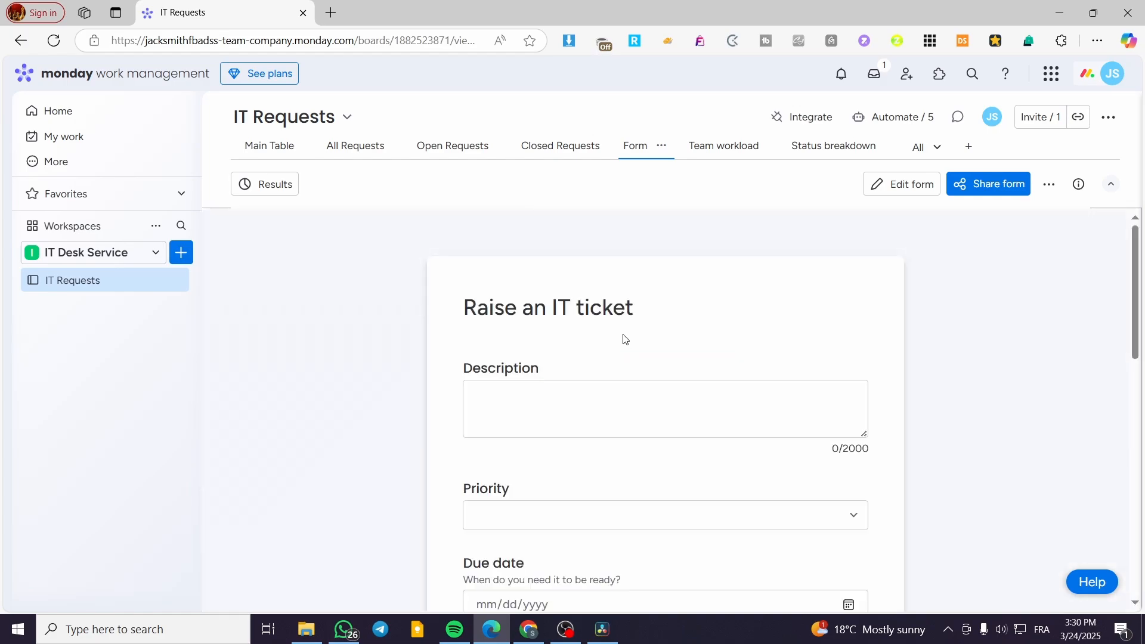
{"action": "scroll", "coordinate": [611, 419], "scroll_direction": "down", "scroll_amount": 3}
{"action": "left_click", "coordinate": [568, 374]}
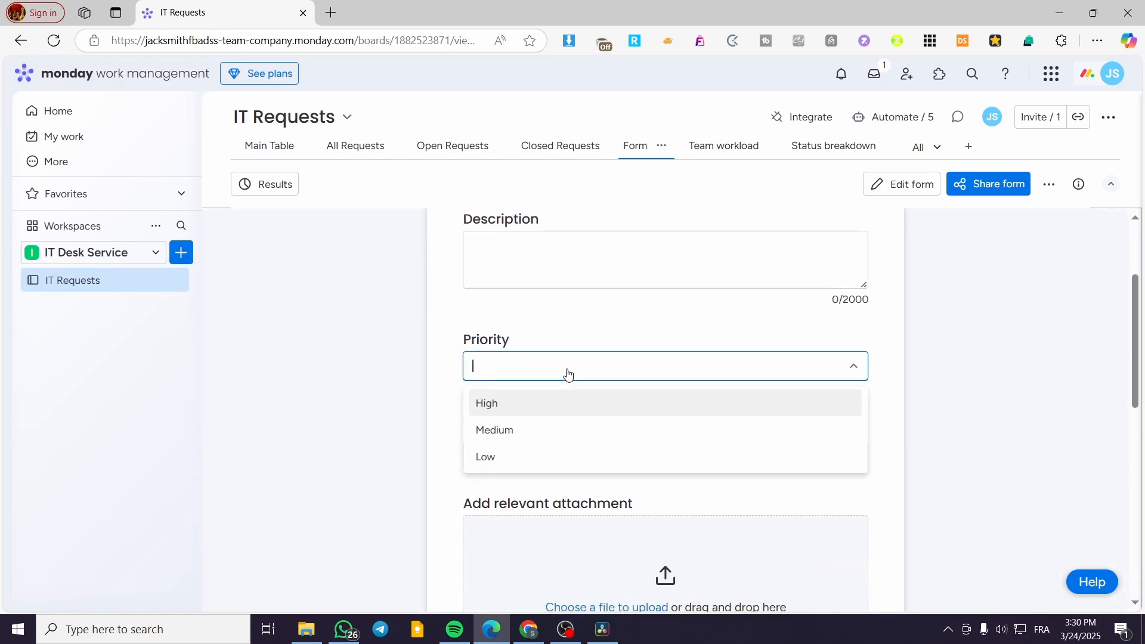
{"action": "left_click", "coordinate": [568, 374]}
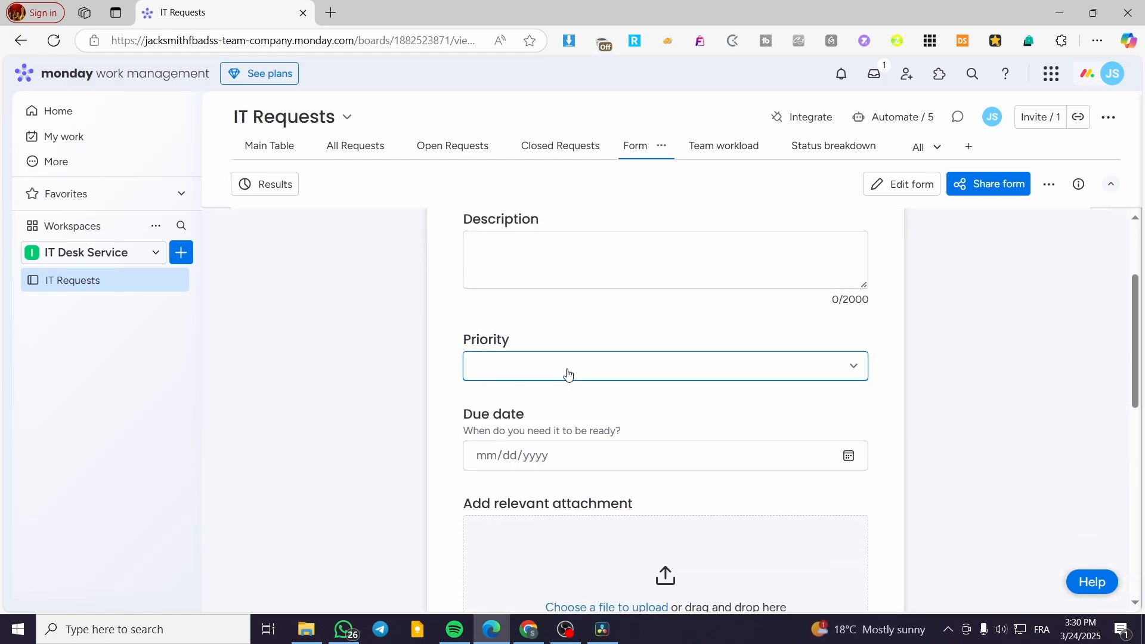
{"action": "scroll", "coordinate": [568, 374], "scroll_direction": "down", "scroll_amount": 3}
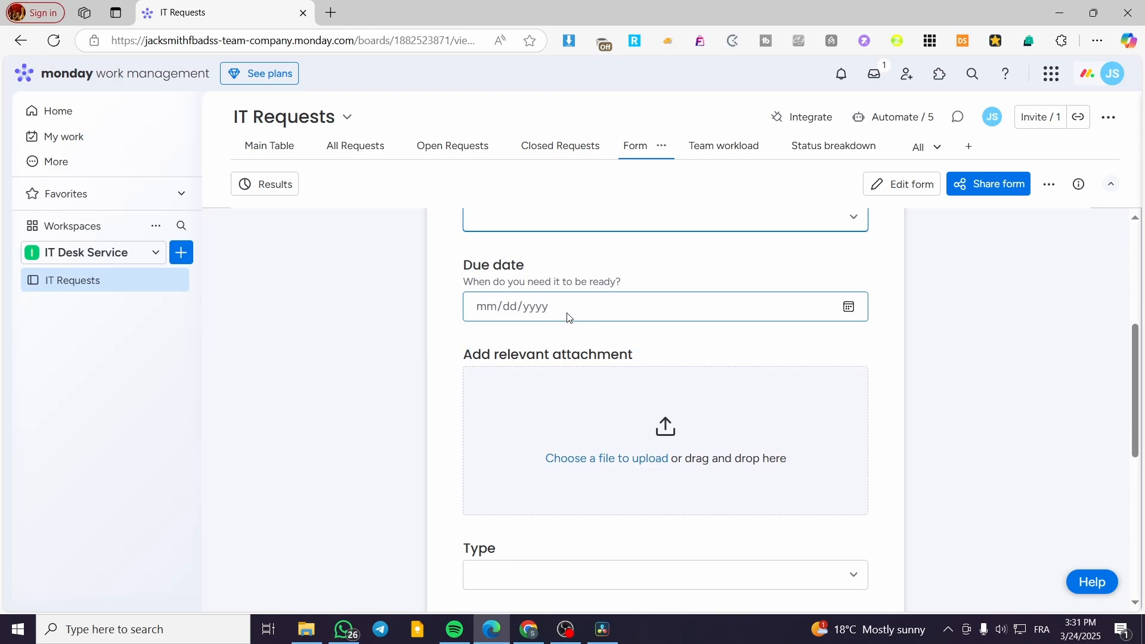
{"action": "scroll", "coordinate": [562, 317], "scroll_direction": "down", "scroll_amount": 3}
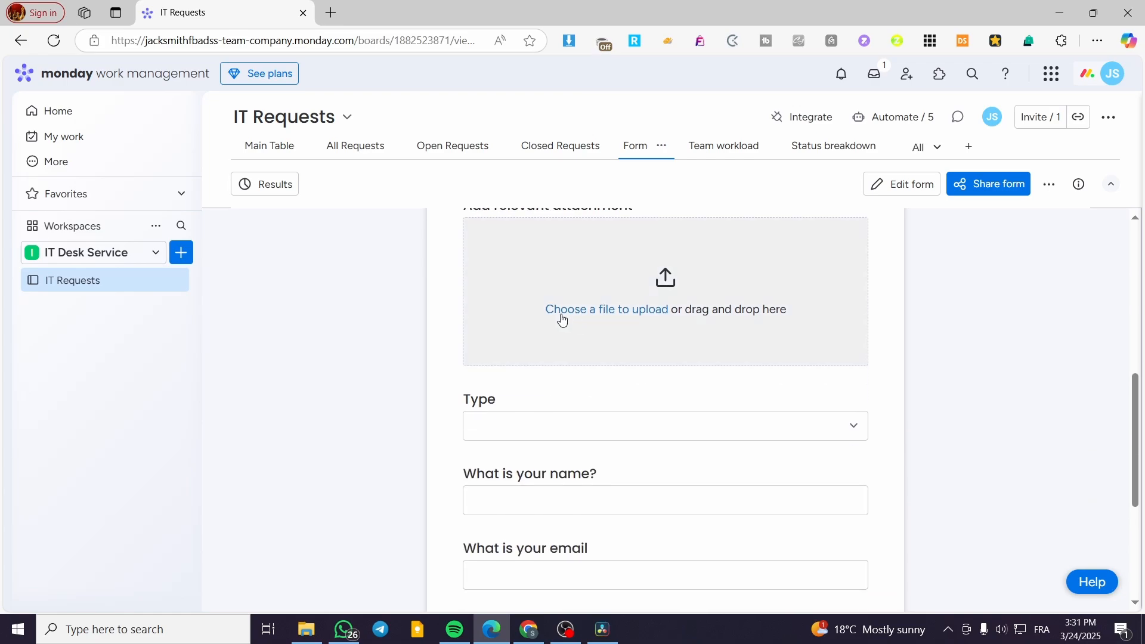
{"action": "scroll", "coordinate": [609, 317], "scroll_direction": "up", "scroll_amount": 2}
Step: Compare the Main Table's columns with the ticket form's fields, checking the form's Type and Department choices
{"action": "left_click", "coordinate": [292, 147]}
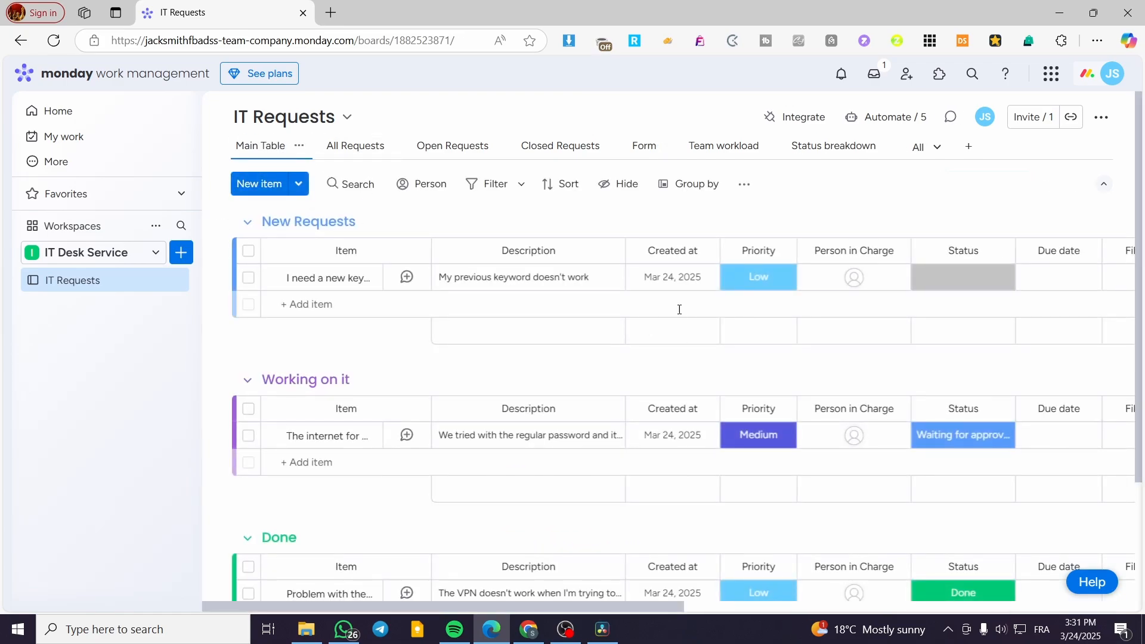
{"action": "left_click_drag", "start_coordinate": [668, 613], "coordinate": [921, 630]}
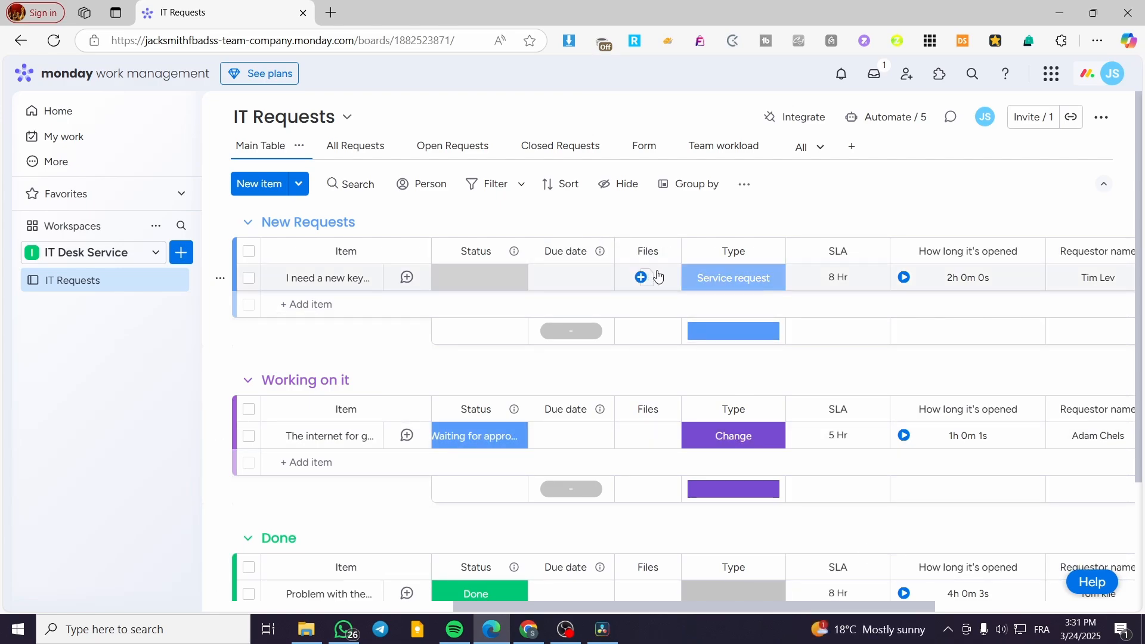
{"action": "left_click", "coordinate": [651, 149]}
{"action": "scroll", "coordinate": [698, 418], "scroll_direction": "down", "scroll_amount": 10}
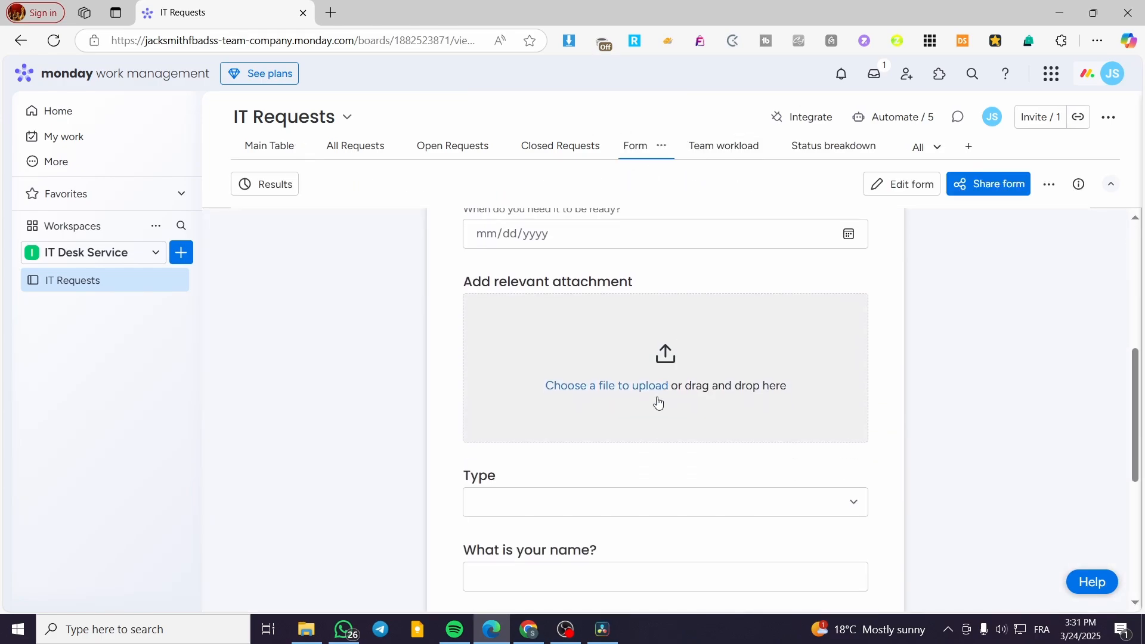
{"action": "left_click", "coordinate": [608, 282]}
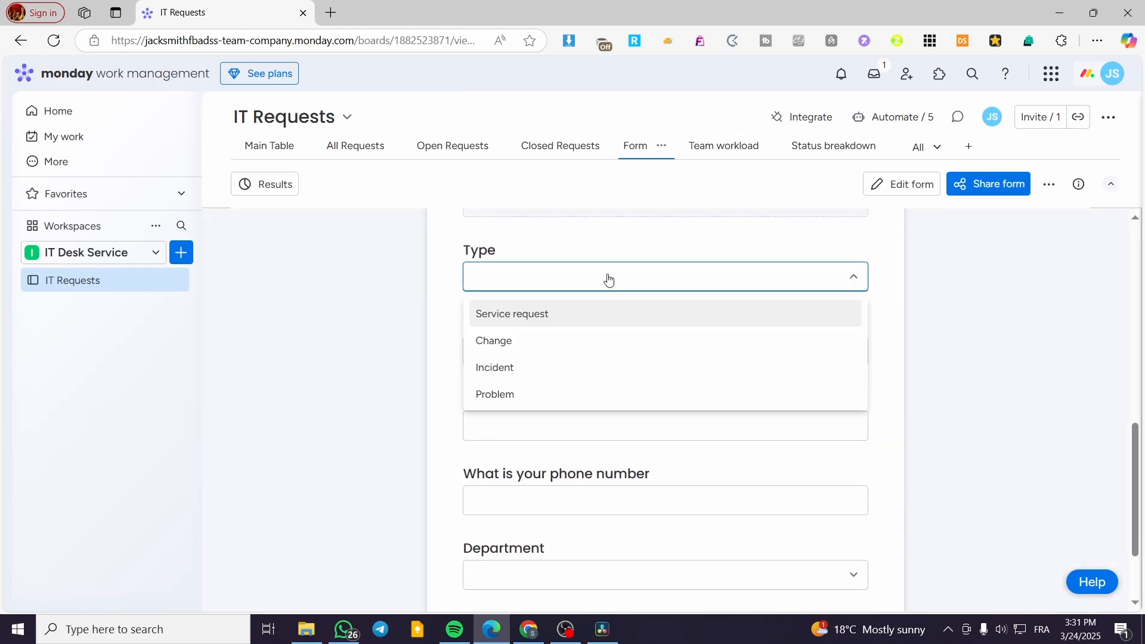
{"action": "left_click", "coordinate": [608, 279]}
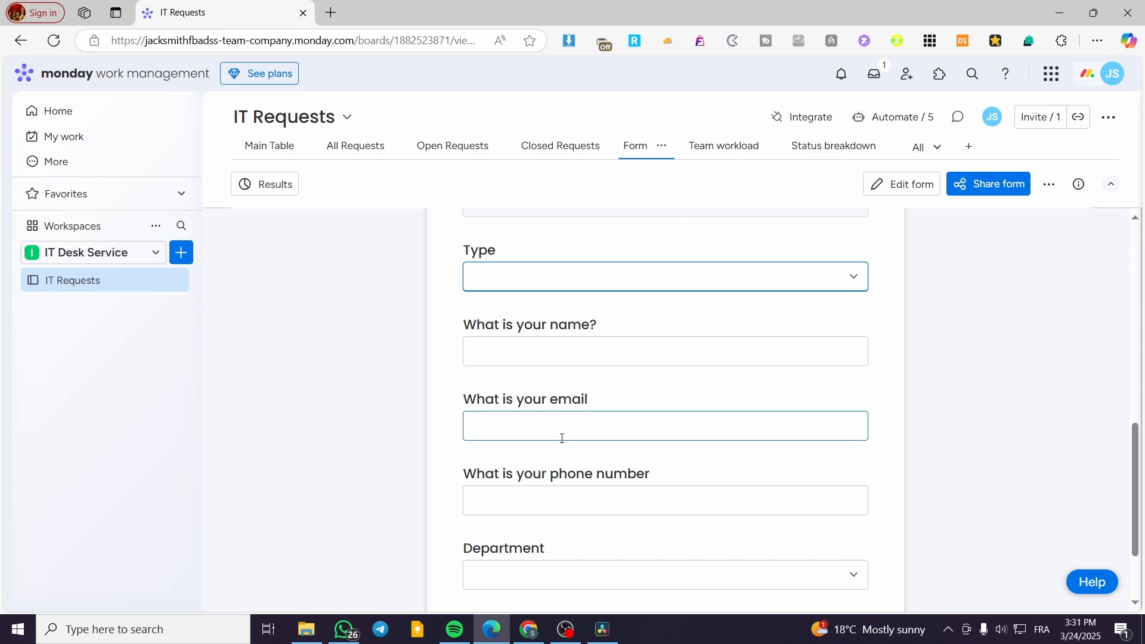
{"action": "scroll", "coordinate": [563, 439], "scroll_direction": "down", "scroll_amount": 2}
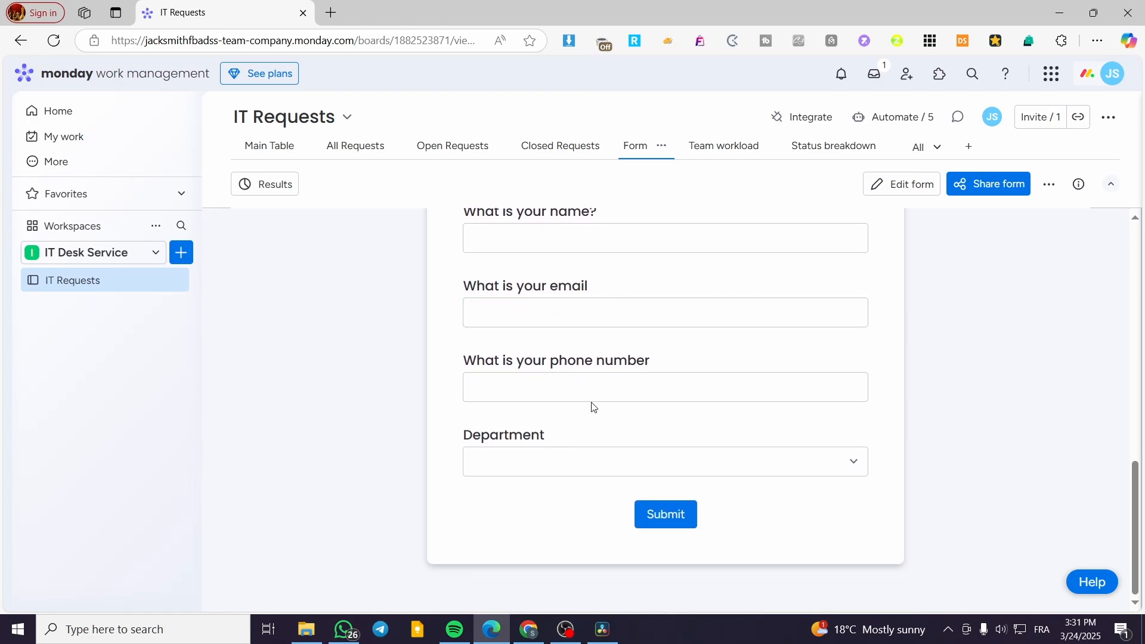
{"action": "left_click", "coordinate": [588, 463]}
{"action": "scroll", "coordinate": [592, 497], "scroll_direction": "down", "scroll_amount": 5}
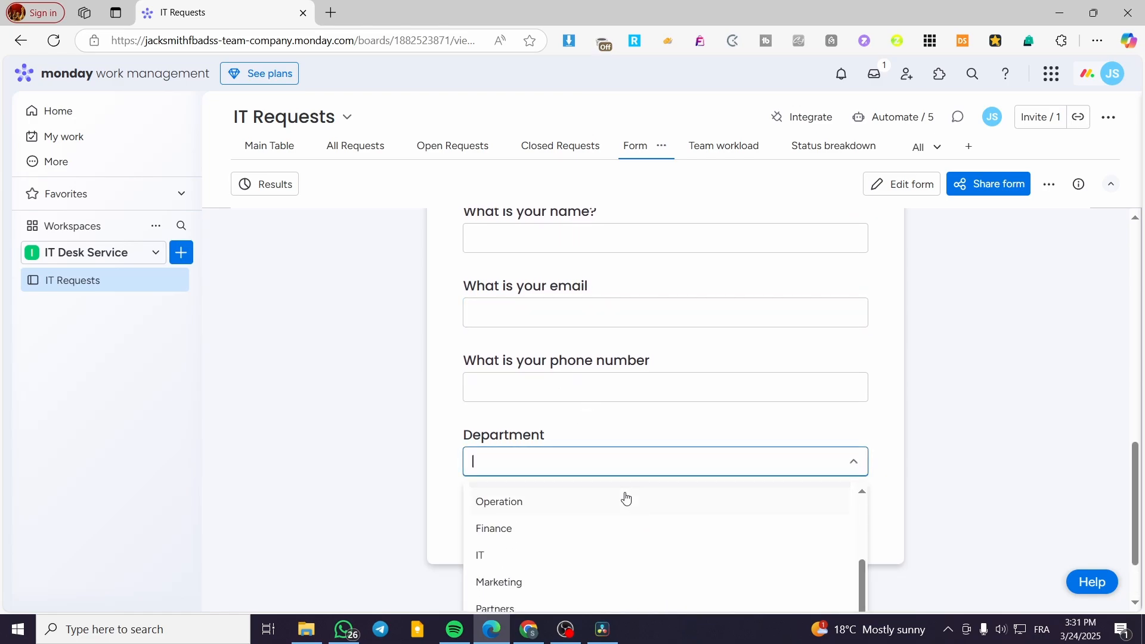
{"action": "scroll", "coordinate": [1013, 417], "scroll_direction": "up", "scroll_amount": 7}
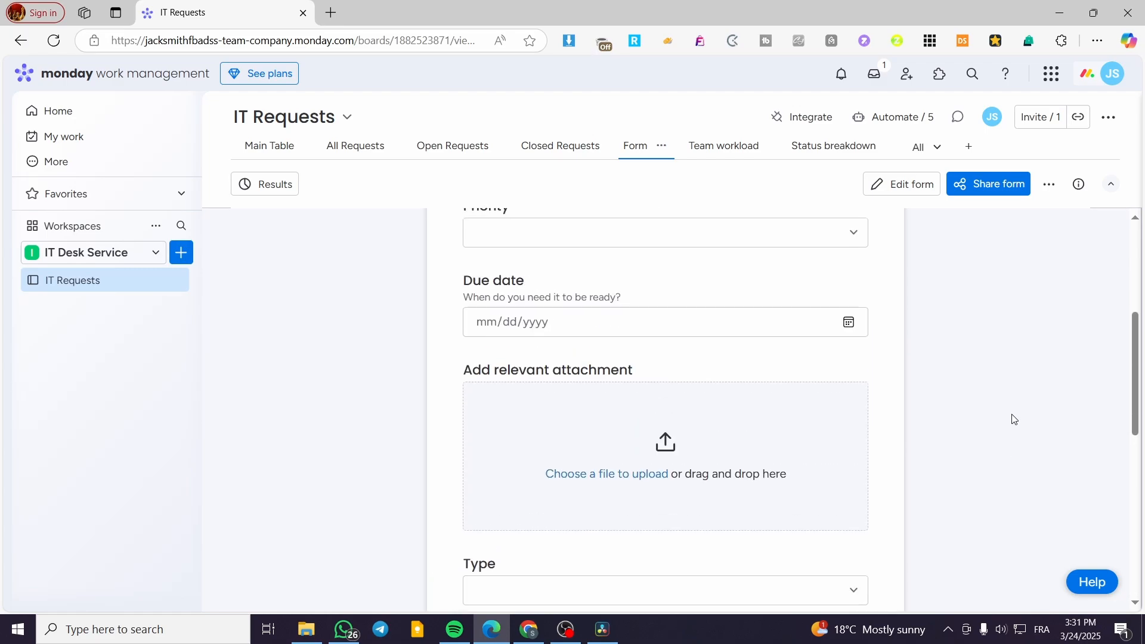
Step: Switch between the Main Table and the ticket form to review how form fields correspond to board columns
{"action": "left_click", "coordinate": [260, 148]}
{"action": "left_click", "coordinate": [643, 145]}
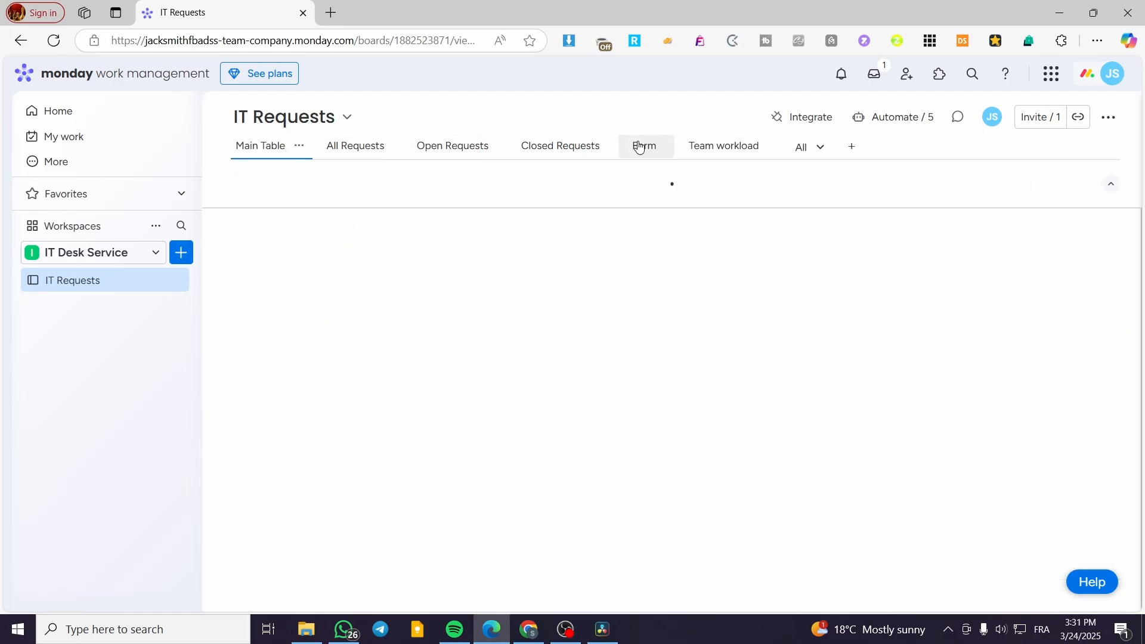
{"action": "left_click", "coordinate": [262, 154]}
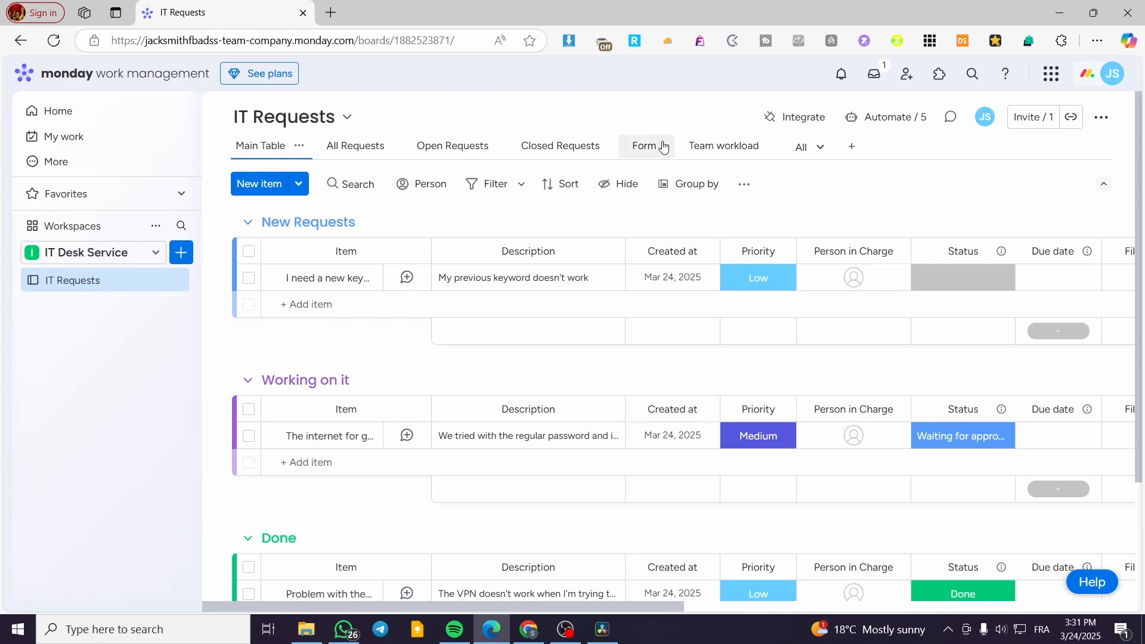
{"action": "left_click", "coordinate": [644, 151]}
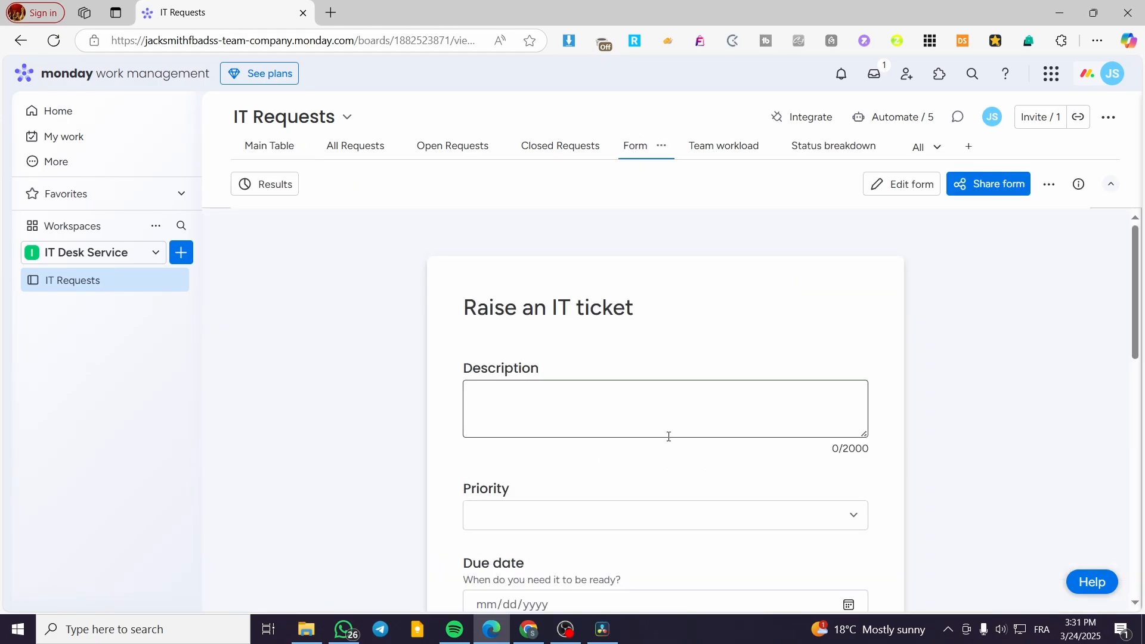
{"action": "scroll", "coordinate": [670, 437], "scroll_direction": "down", "scroll_amount": 10}
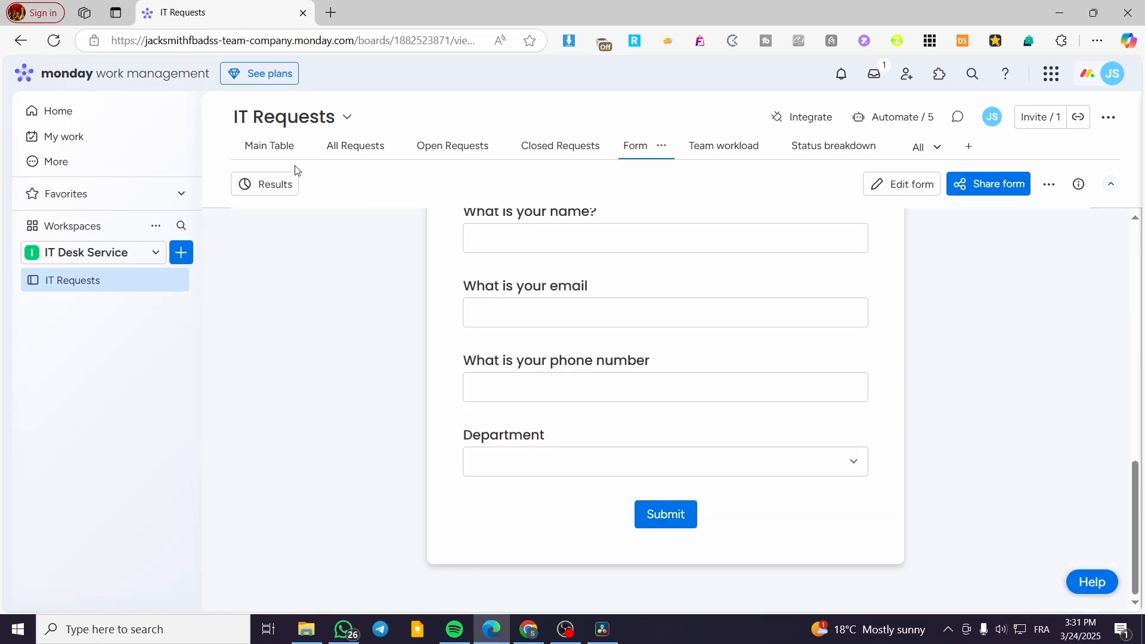
{"action": "left_click", "coordinate": [270, 146]}
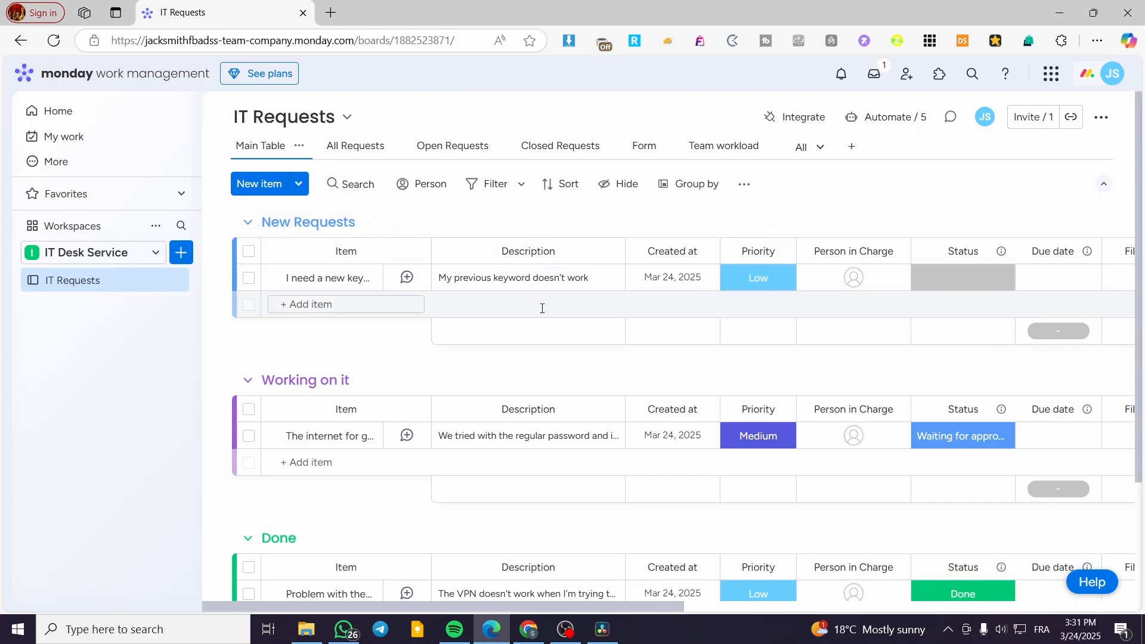
Step: Try the Waiting for approval status on the request in the New Requests group and reset it to blank
{"action": "left_click_drag", "start_coordinate": [474, 608], "coordinate": [541, 607]}
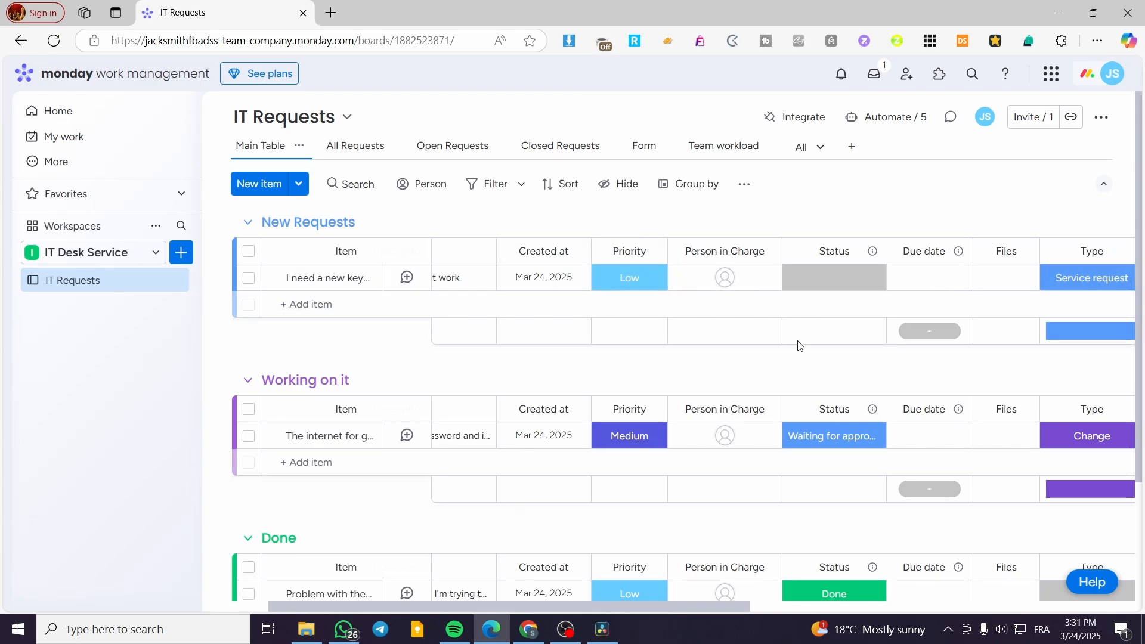
{"action": "left_click", "coordinate": [836, 280]}
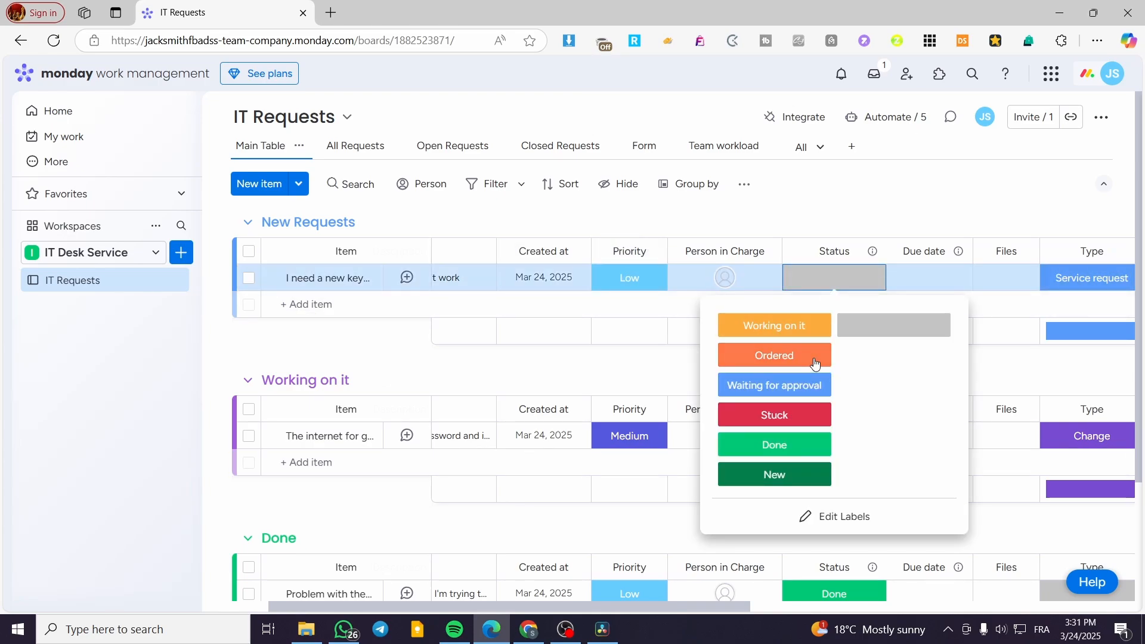
{"action": "left_click", "coordinate": [817, 388]}
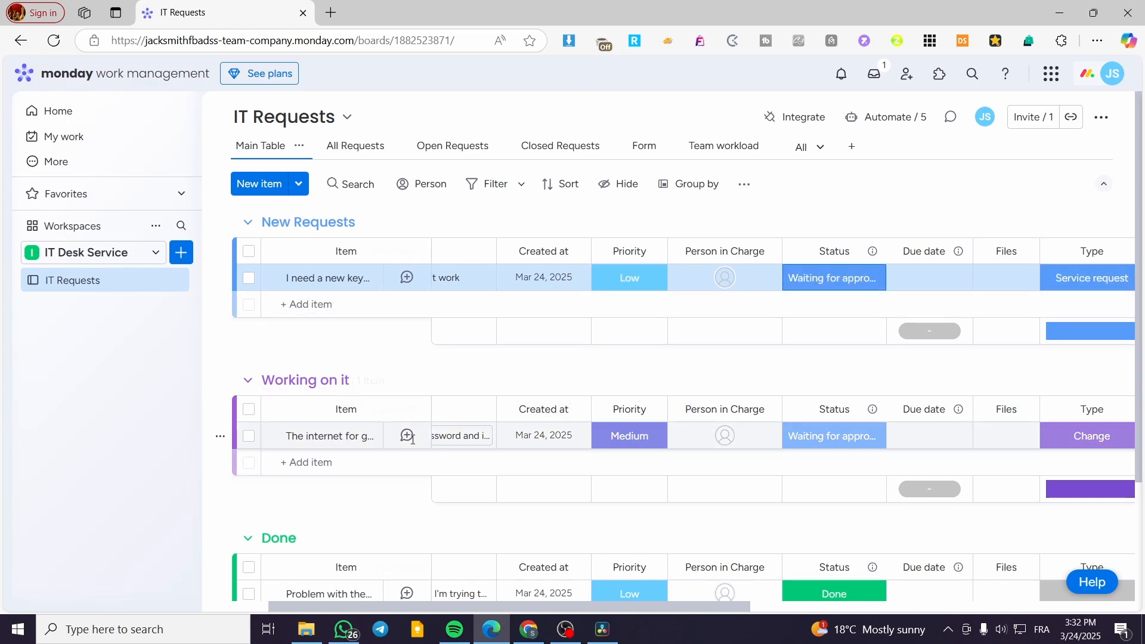
{"action": "left_click", "coordinate": [824, 280]}
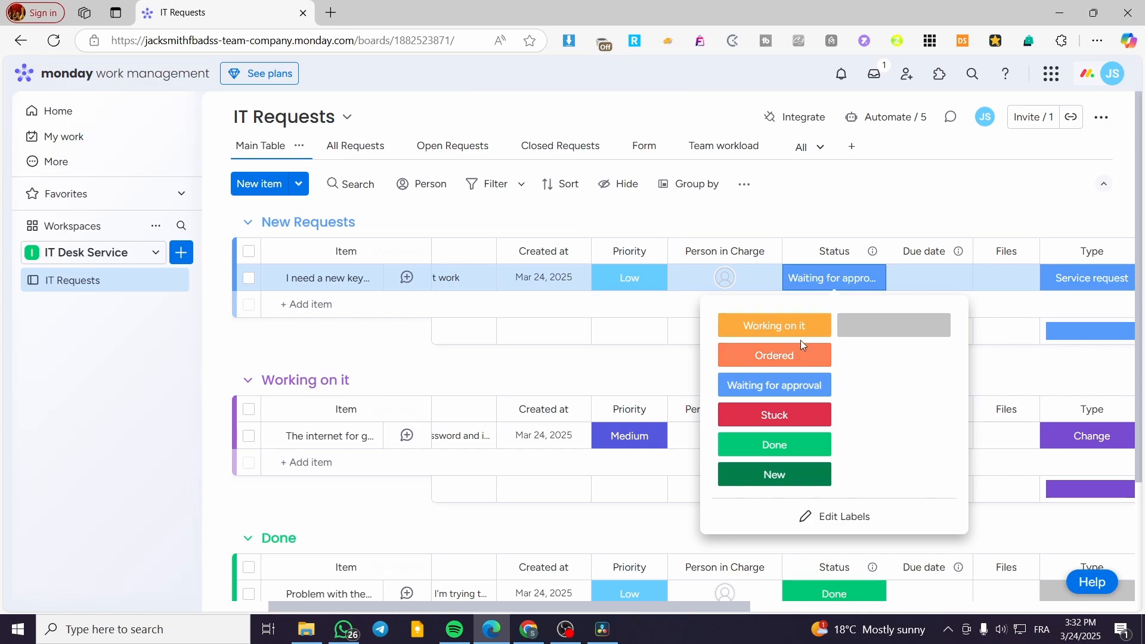
{"action": "left_click", "coordinate": [882, 328]}
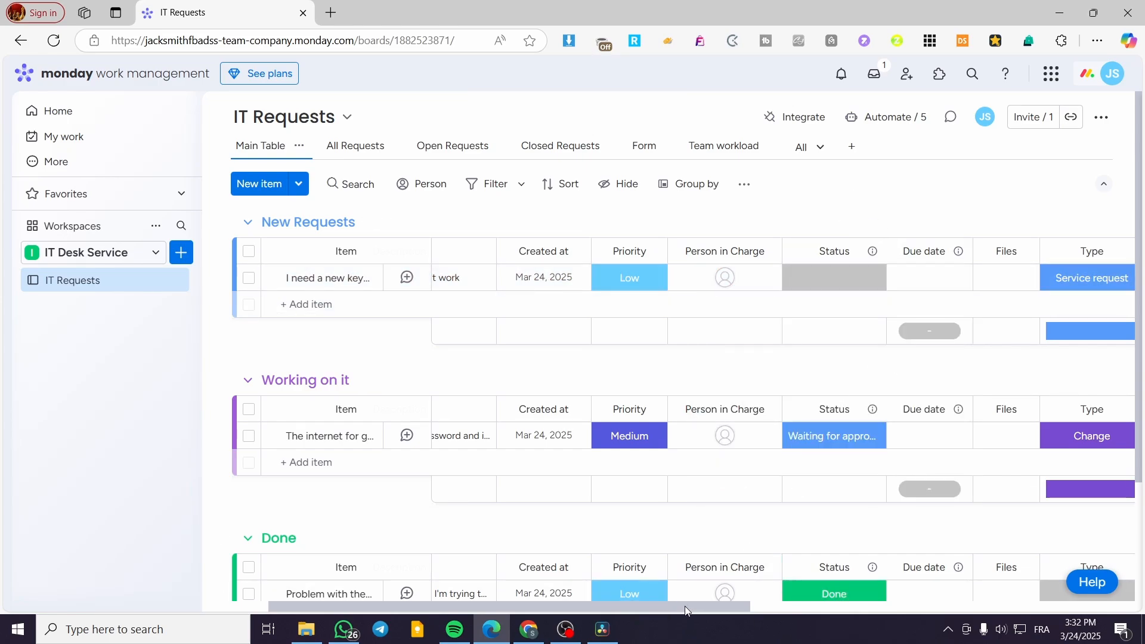
{"action": "left_click_drag", "start_coordinate": [685, 607], "coordinate": [618, 608]}
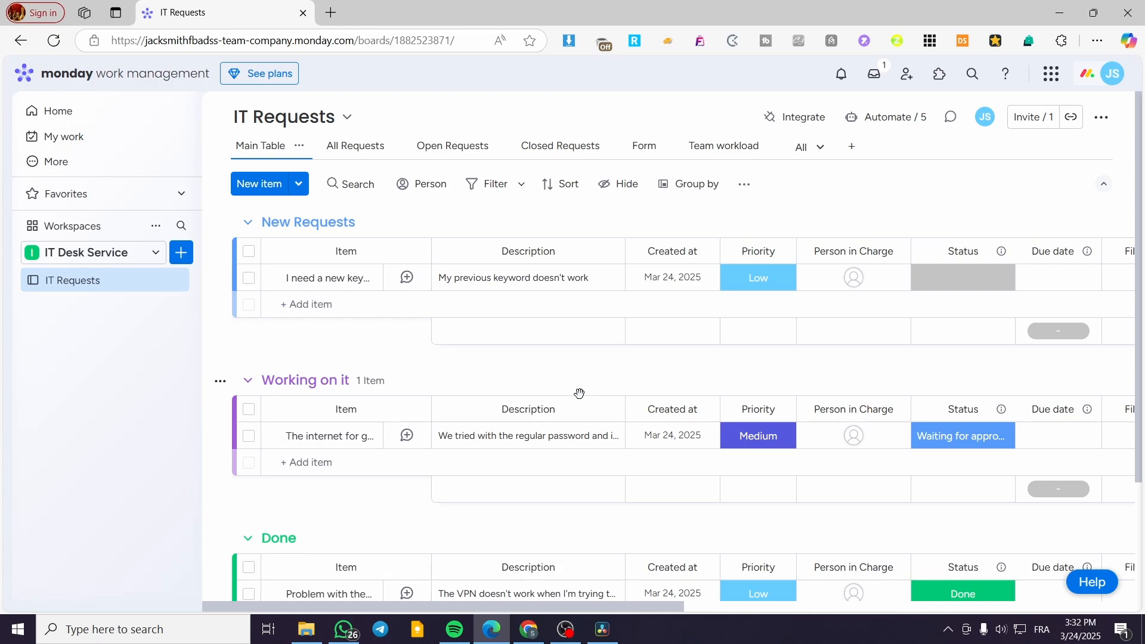
Step: Review the existing board automations in the Automation center
{"action": "left_click", "coordinate": [927, 121]}
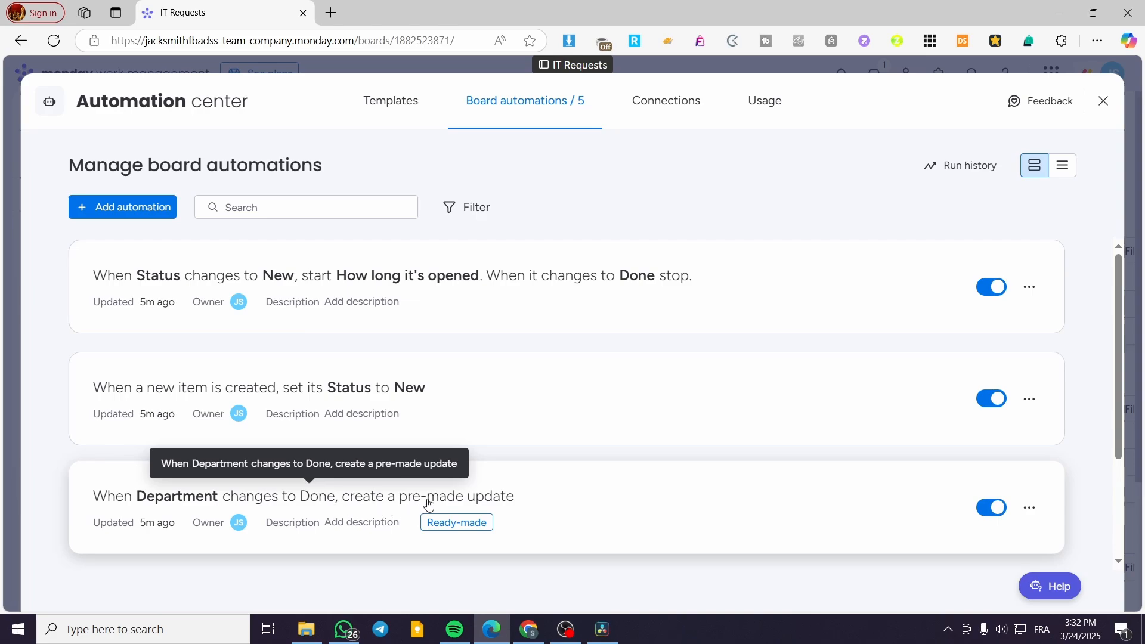
{"action": "scroll", "coordinate": [878, 337], "scroll_direction": "down", "scroll_amount": 2}
{"action": "scroll", "coordinate": [878, 337], "scroll_direction": "down", "scroll_amount": 2}
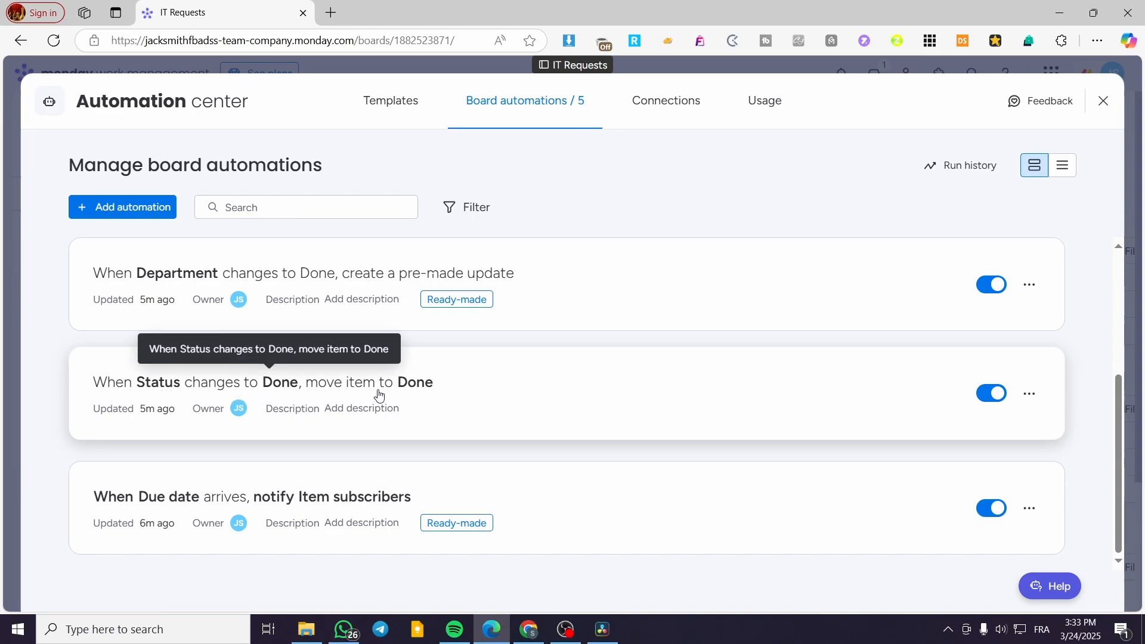
{"action": "scroll", "coordinate": [465, 381], "scroll_direction": "up", "scroll_amount": 3}
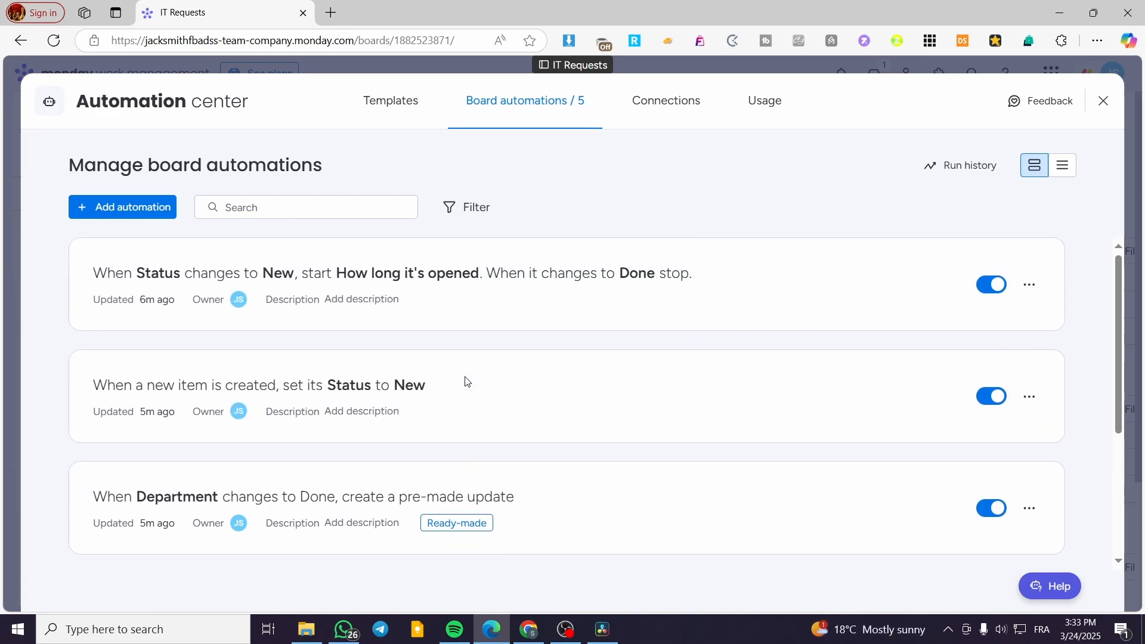
{"action": "scroll", "coordinate": [482, 417], "scroll_direction": "down", "scroll_amount": 3}
{"action": "scroll", "coordinate": [790, 499], "scroll_direction": "up", "scroll_amount": 3}
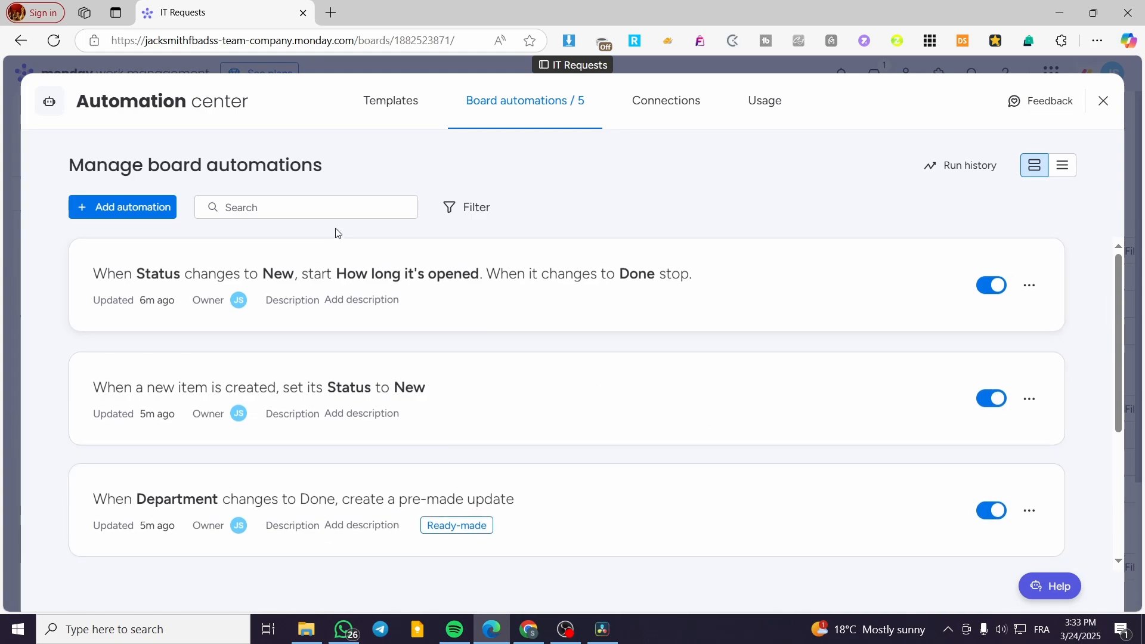
Step: Start a new custom board automation that triggers when the Status column changes to Working on it
{"action": "left_click", "coordinate": [110, 205]}
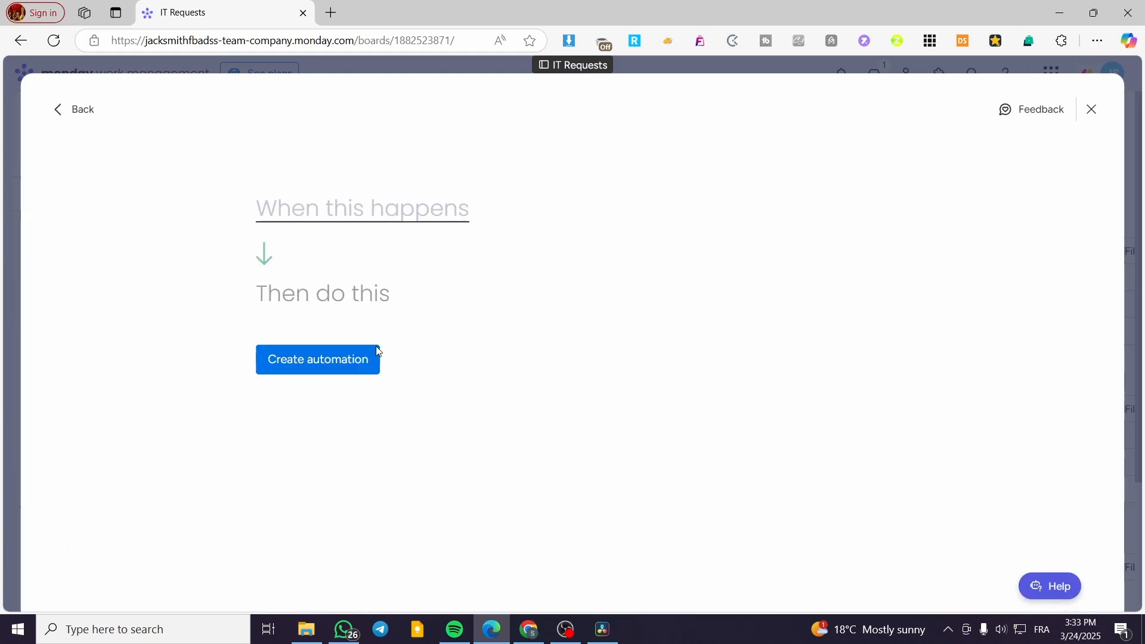
{"action": "left_click", "coordinate": [374, 214]}
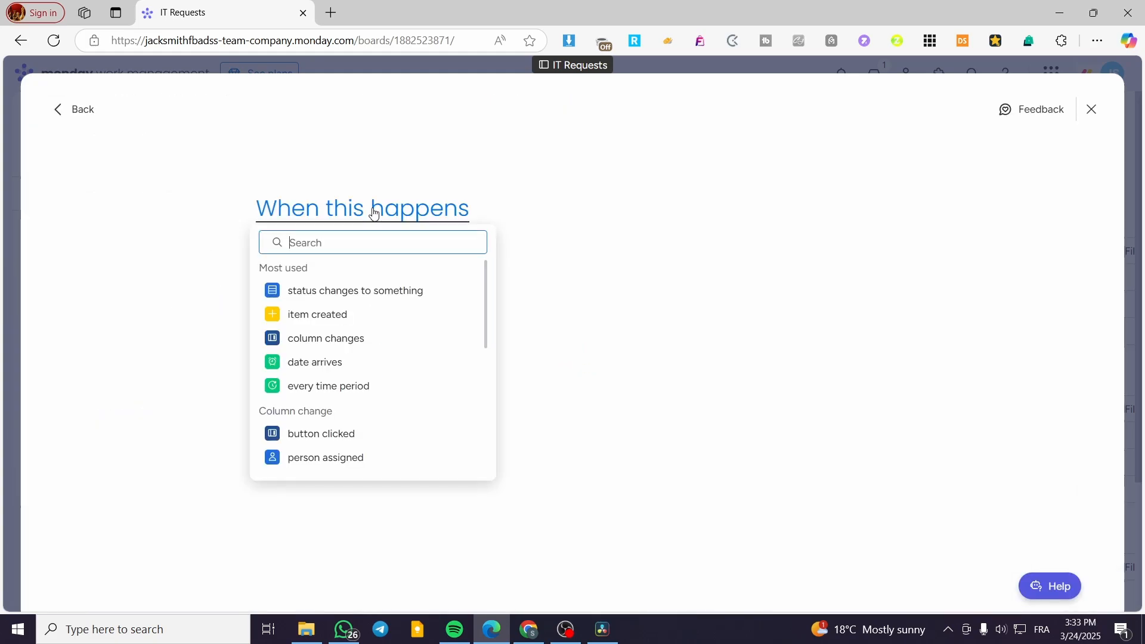
{"action": "left_click", "coordinate": [364, 297]}
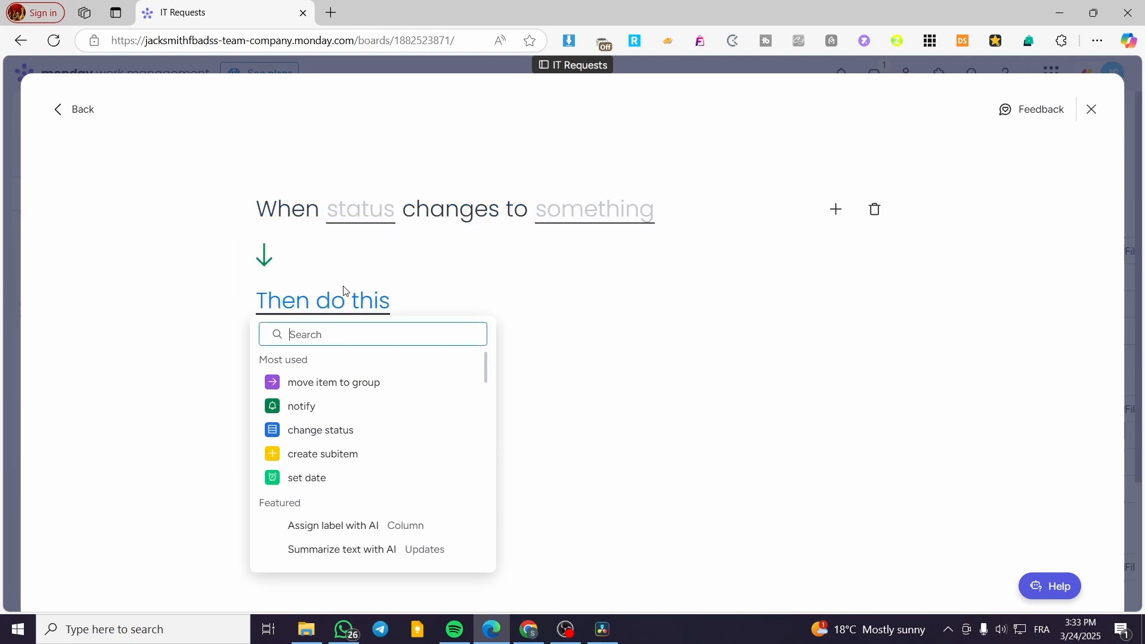
{"action": "left_click", "coordinate": [361, 209]}
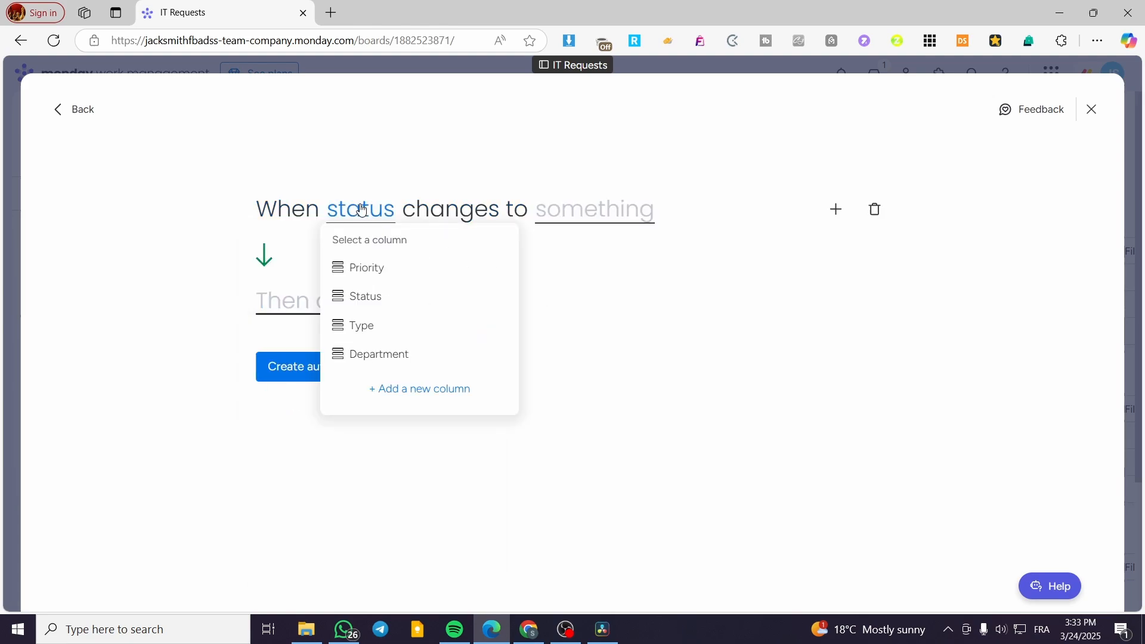
{"action": "left_click", "coordinate": [387, 299]}
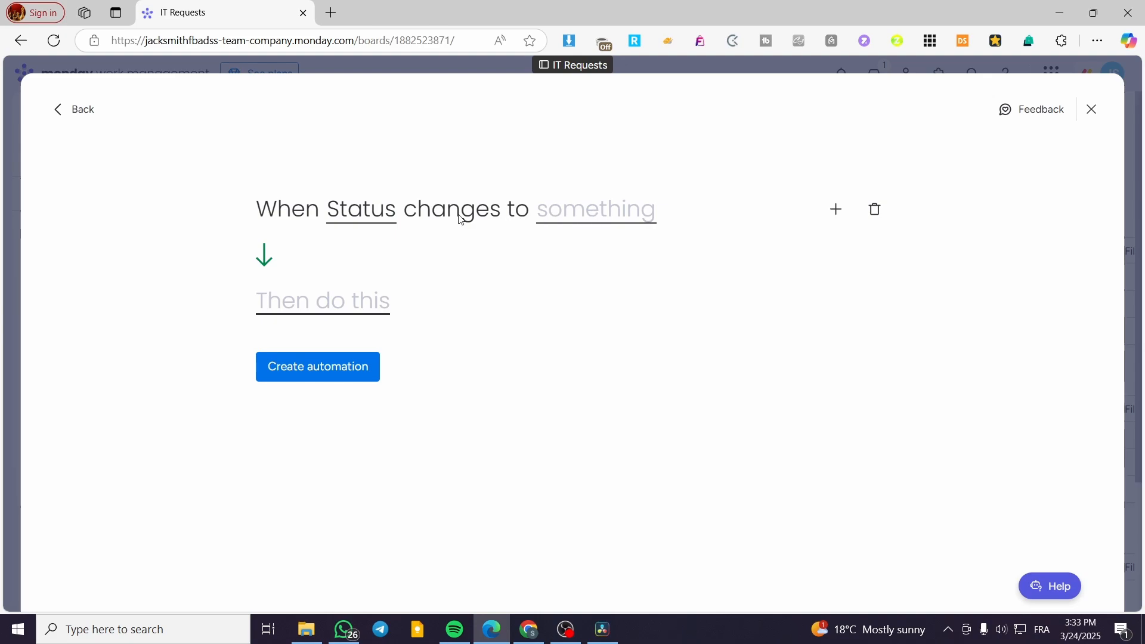
{"action": "left_click", "coordinate": [620, 223]}
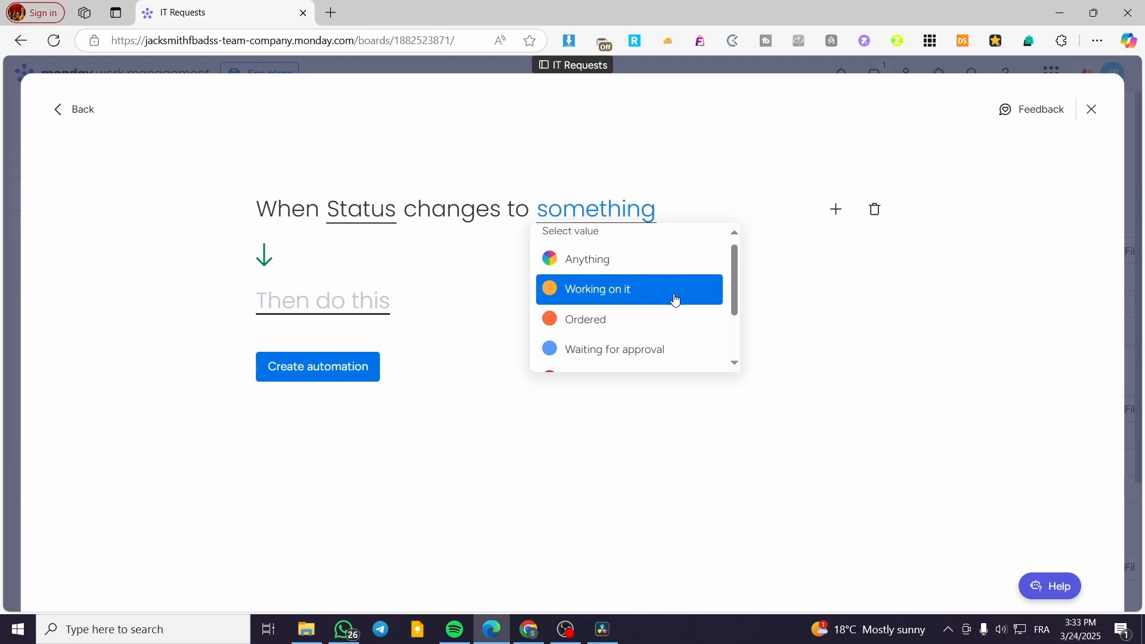
{"action": "left_click", "coordinate": [618, 295]}
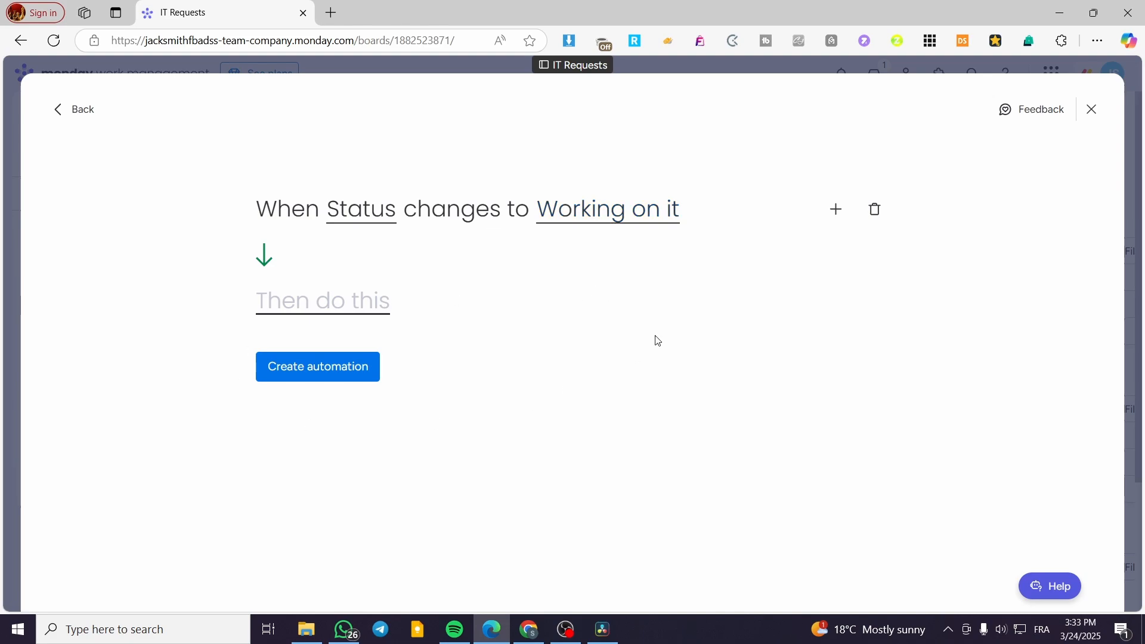
Step: Make the automation move the item to the Working on it group and create it
{"action": "left_click", "coordinate": [327, 309]}
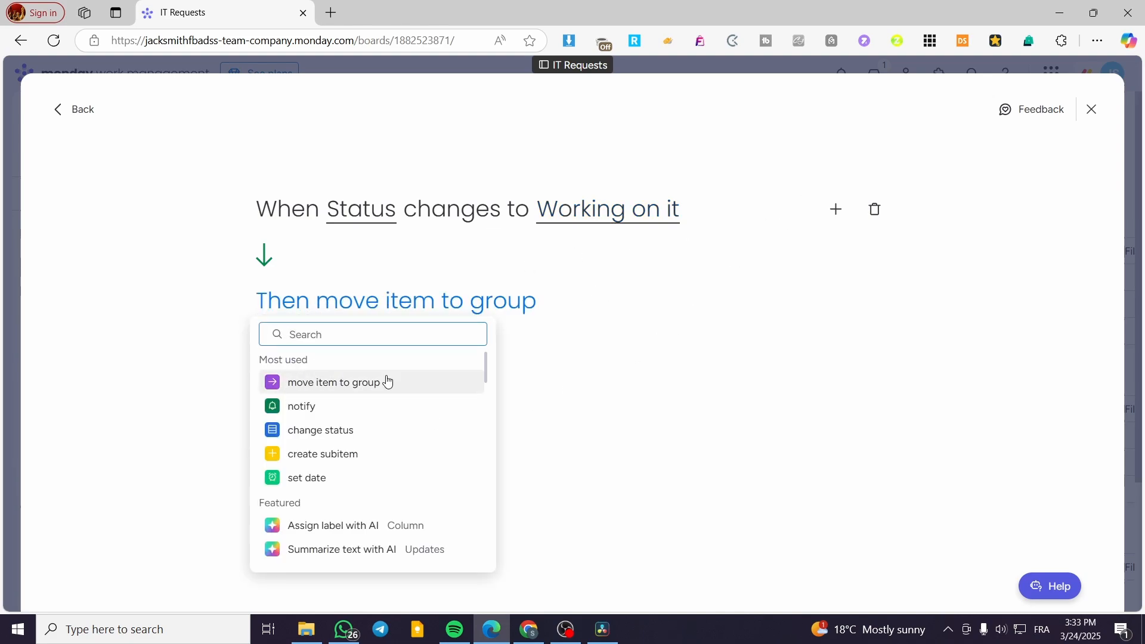
{"action": "left_click", "coordinate": [331, 383]}
{"action": "left_click", "coordinate": [500, 308]}
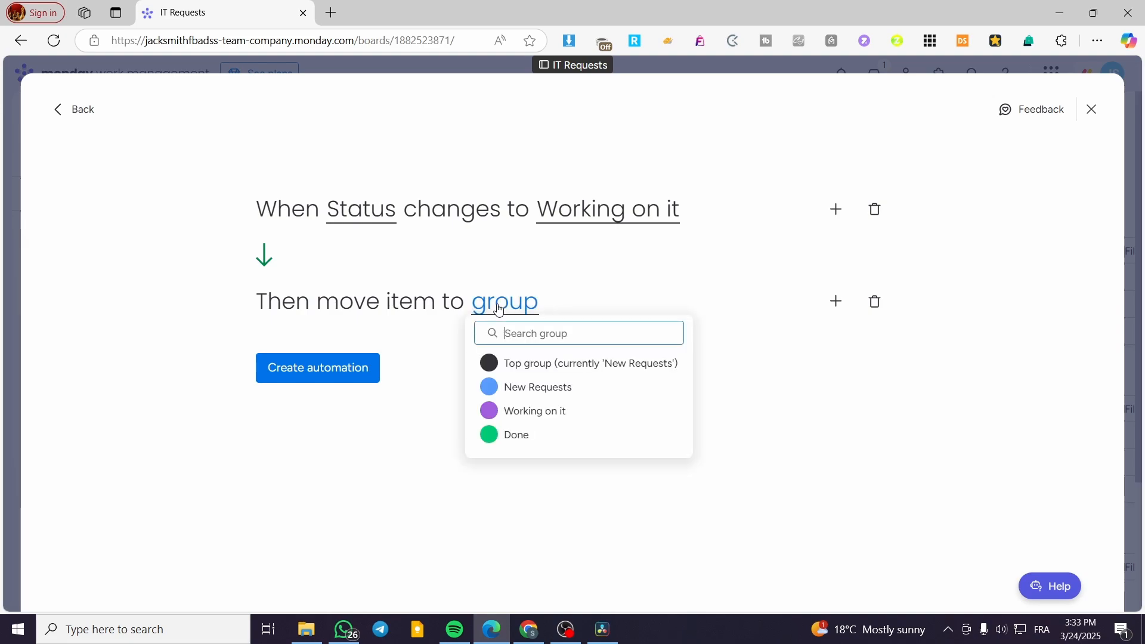
{"action": "left_click", "coordinate": [532, 417]}
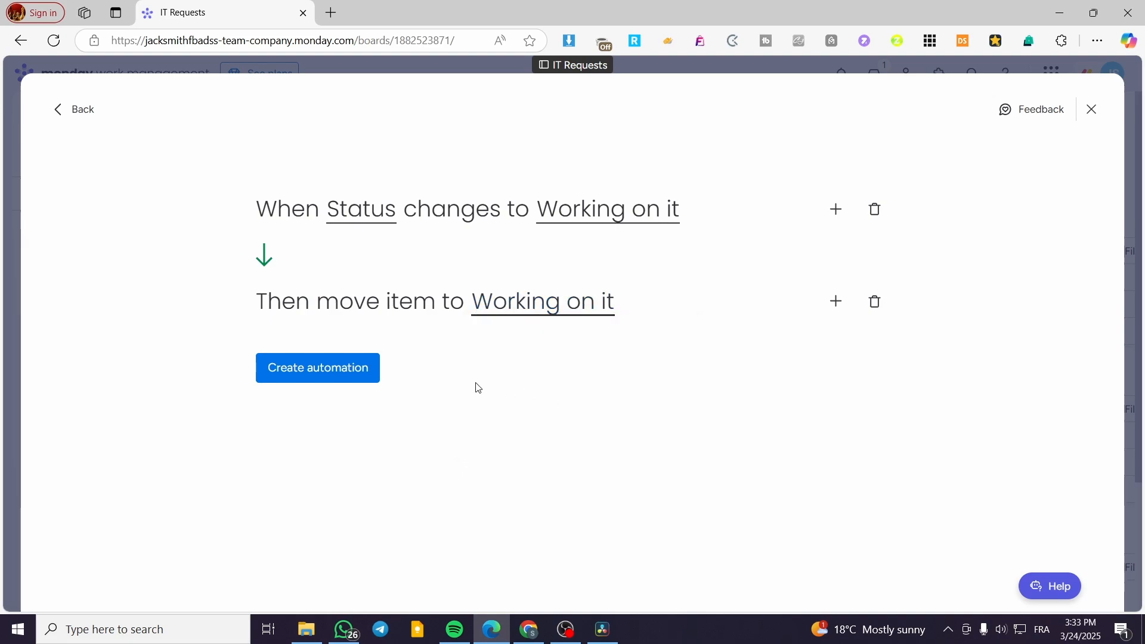
{"action": "left_click", "coordinate": [328, 371]}
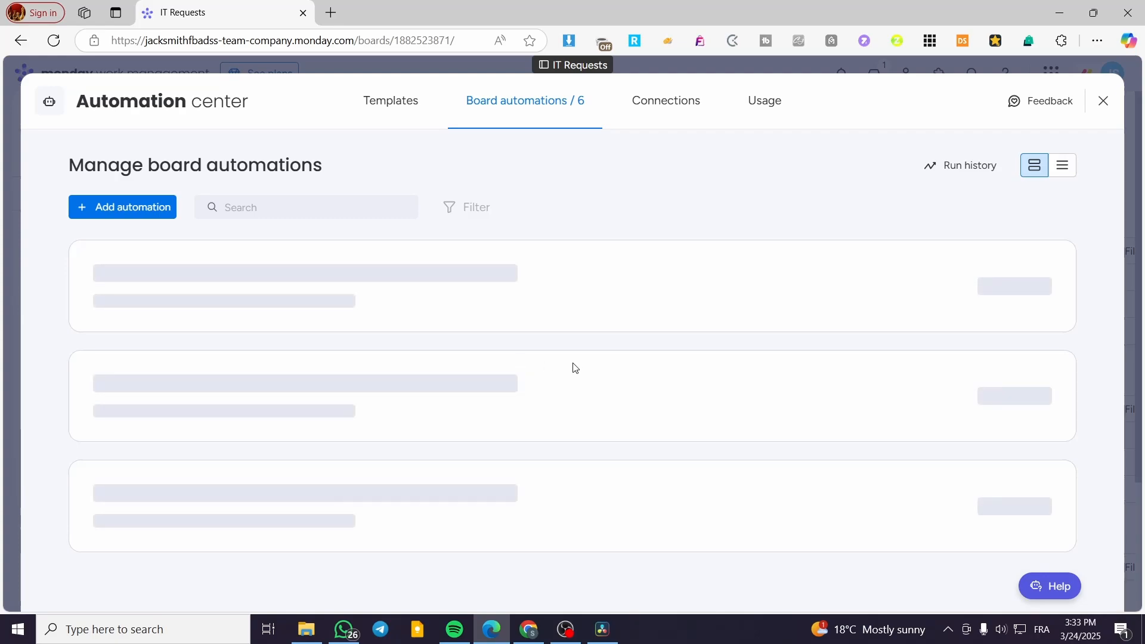
Step: Leave the Automation center, reload the board and set the New Requests item's status to Working on it
{"action": "right_click", "coordinate": [1104, 104]}
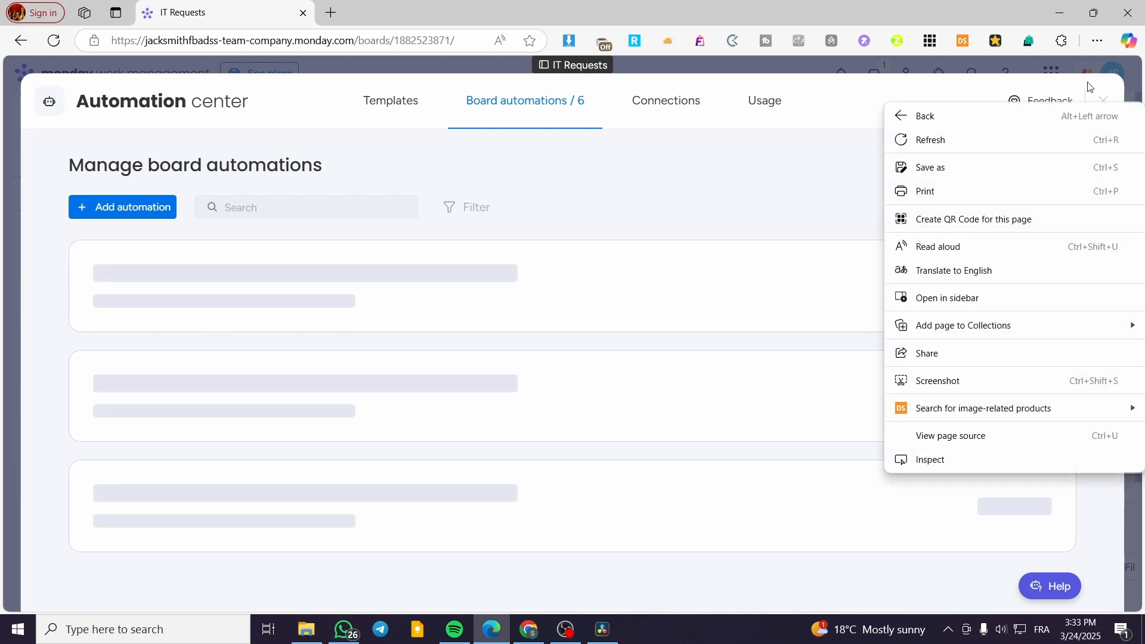
{"action": "left_click", "coordinate": [1047, 86]}
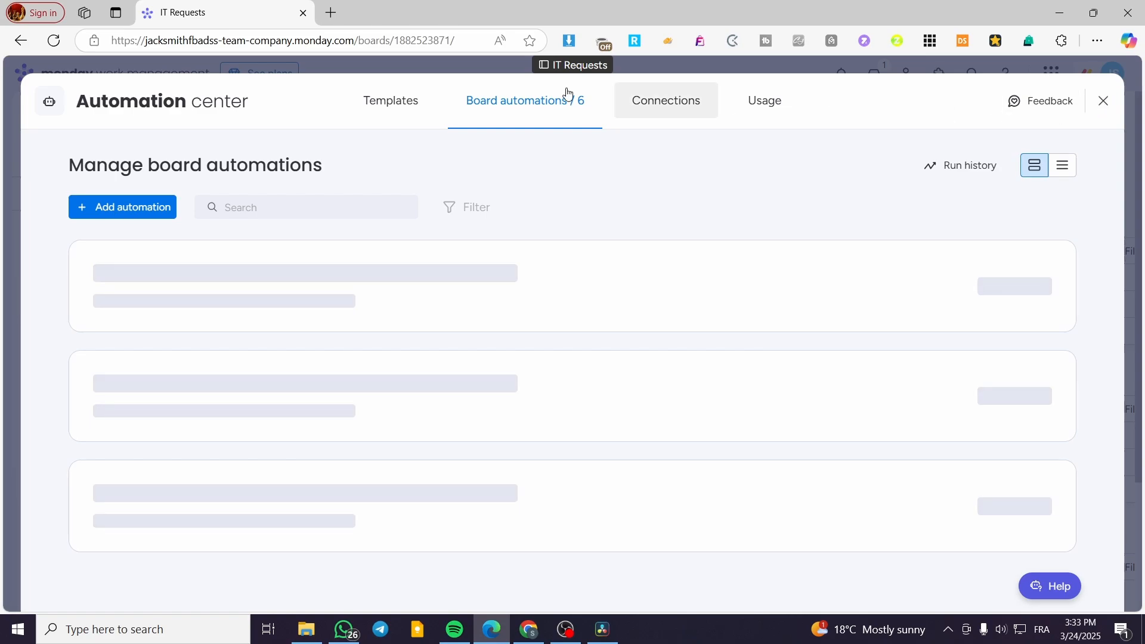
{"action": "left_click", "coordinate": [204, 70]}
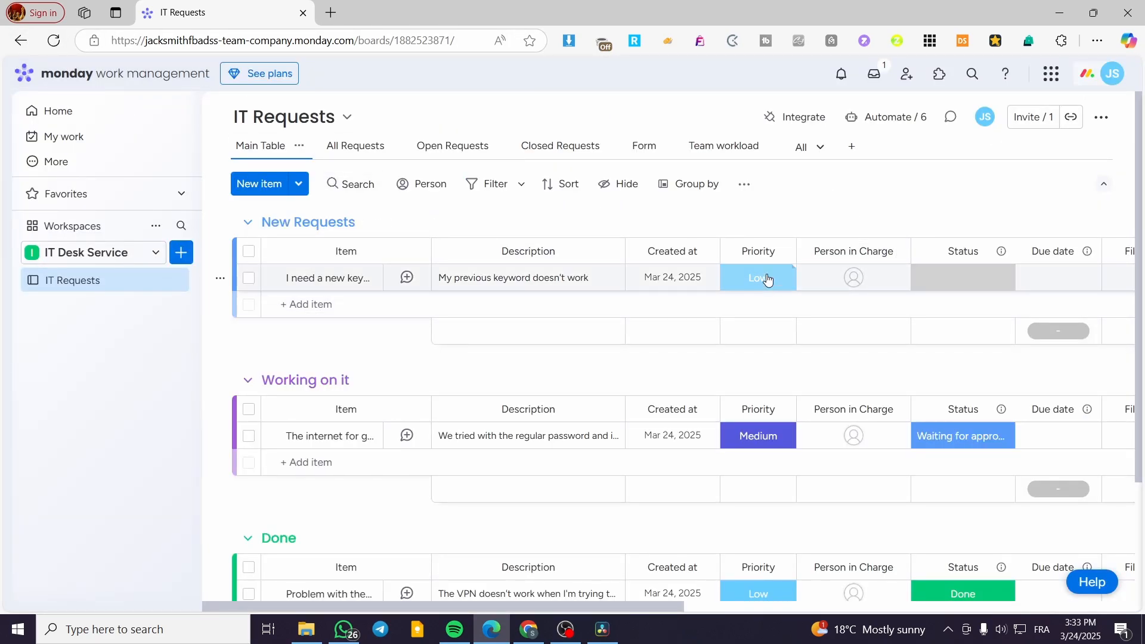
{"action": "left_click", "coordinate": [53, 41]}
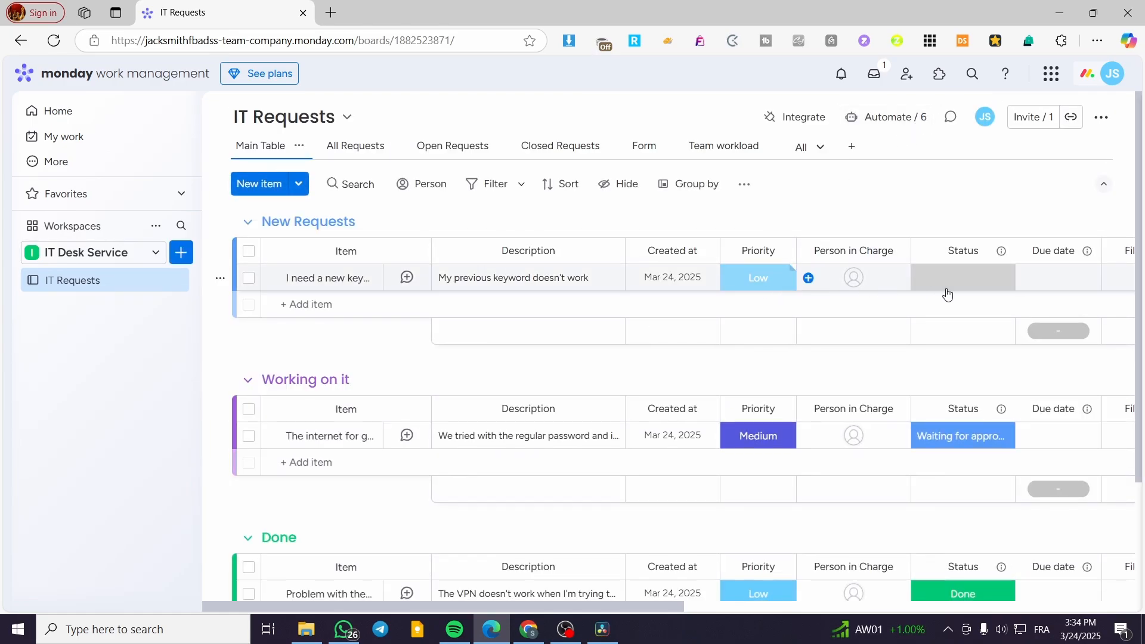
{"action": "left_click", "coordinate": [967, 287]}
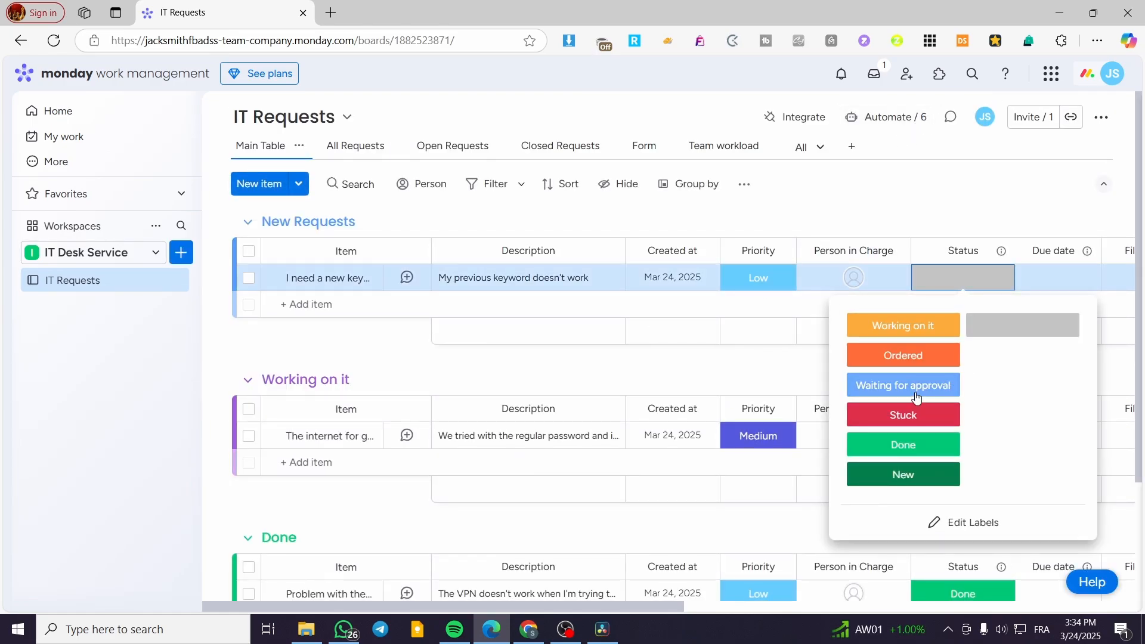
{"action": "left_click", "coordinate": [916, 325]}
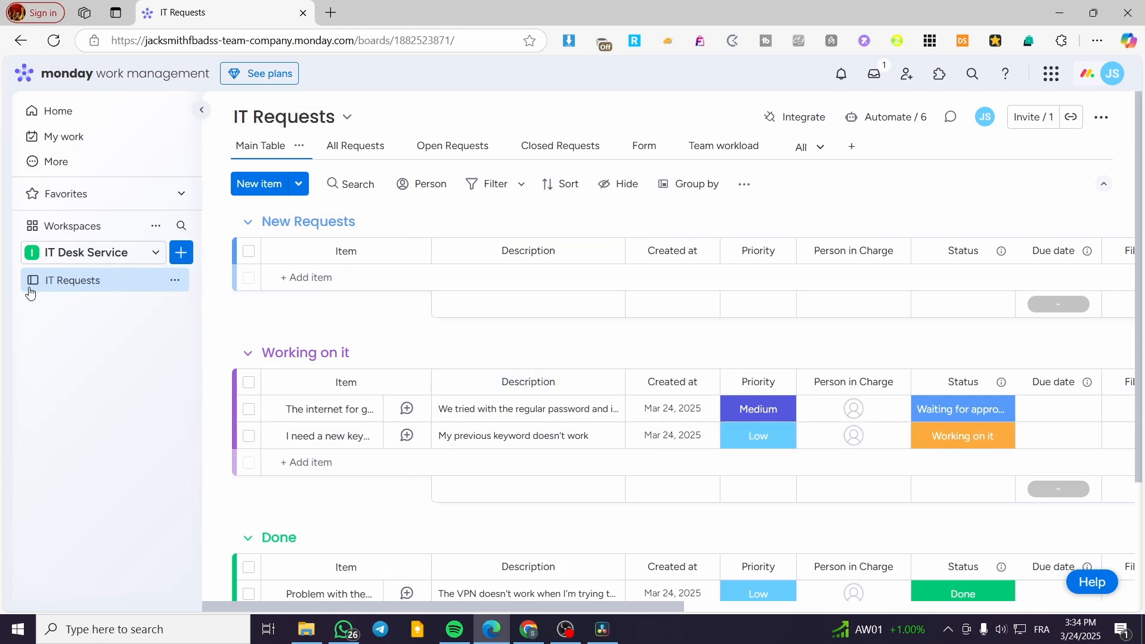
Step: Create a dashboard in the IT Desk Service workspace with the default name and Main privacy, connected to the IT Requests board
{"action": "left_click", "coordinate": [181, 252]}
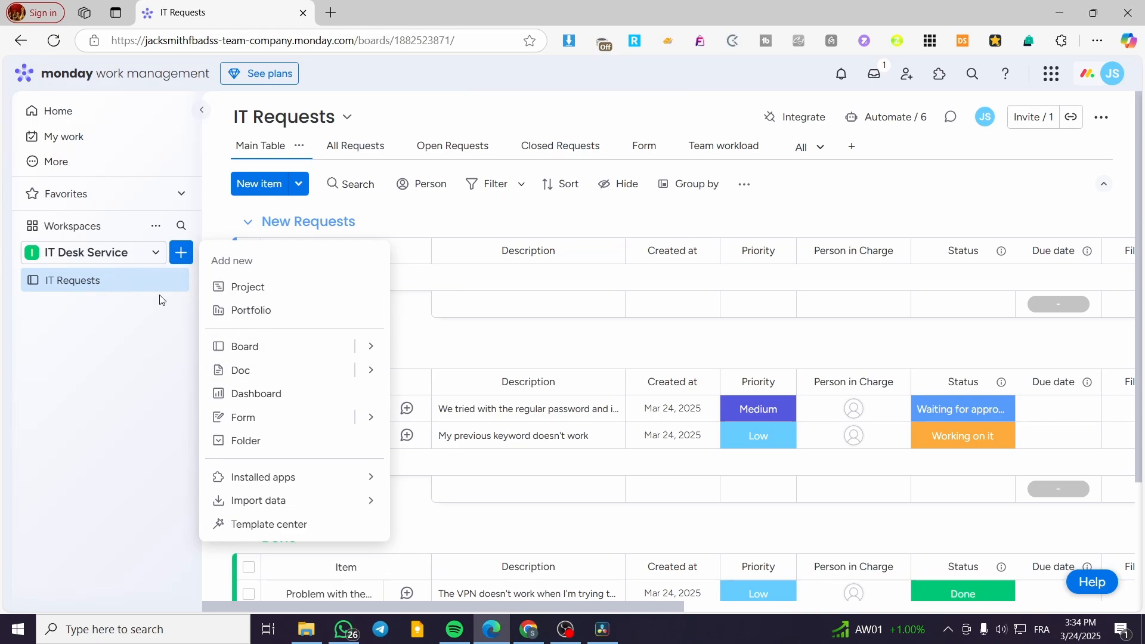
{"action": "left_click", "coordinate": [263, 394]}
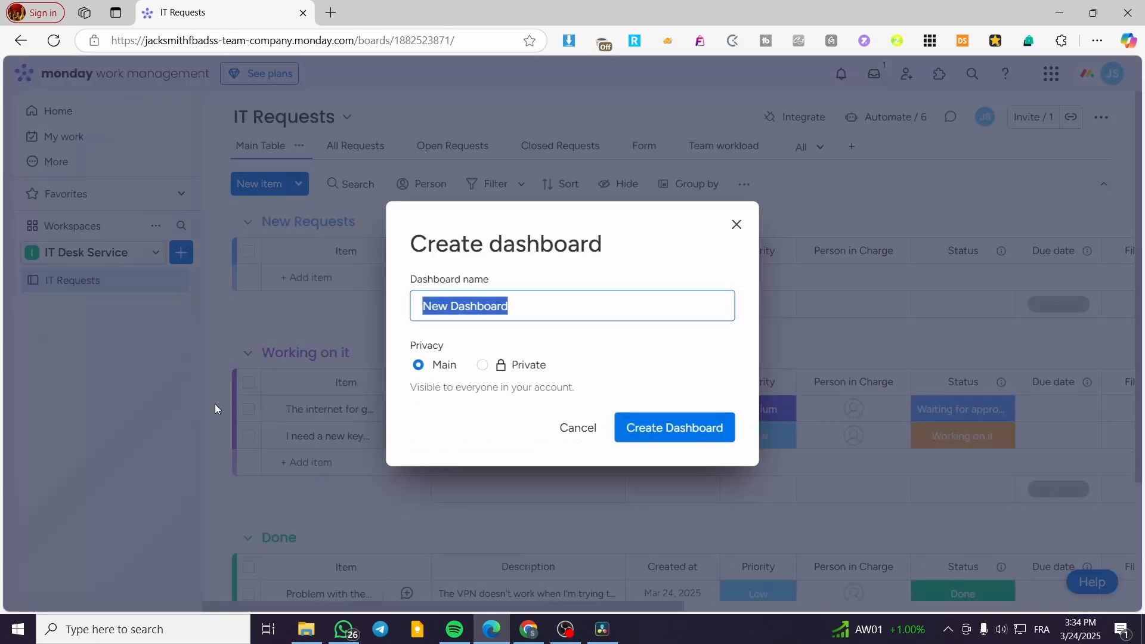
{"action": "left_click", "coordinate": [651, 424]}
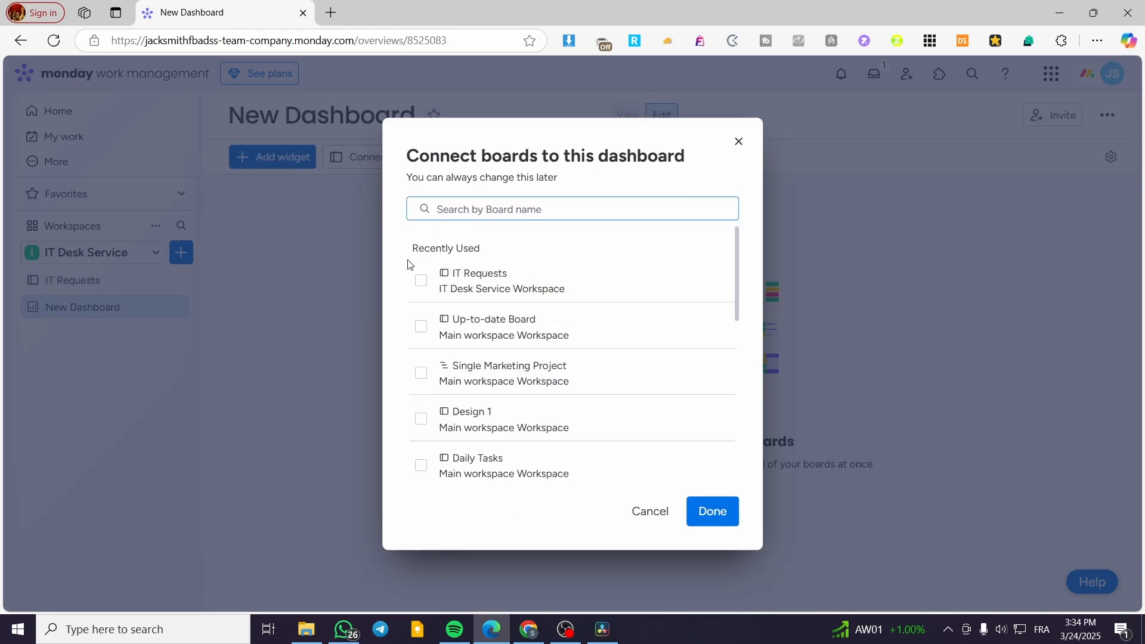
{"action": "left_click", "coordinate": [422, 286]}
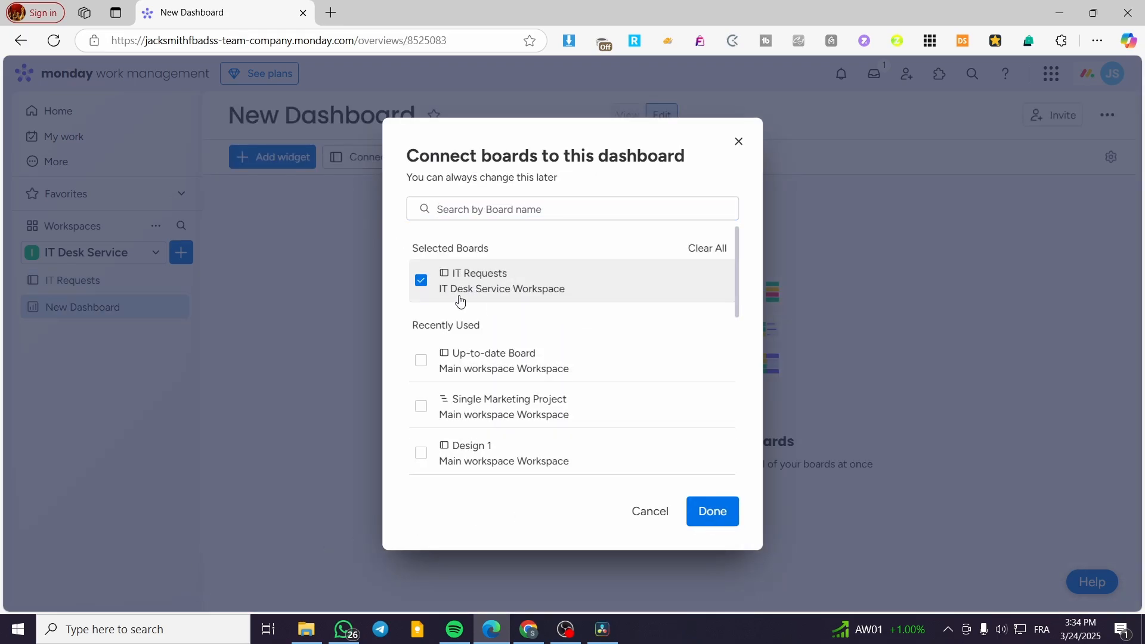
{"action": "left_click", "coordinate": [711, 512]}
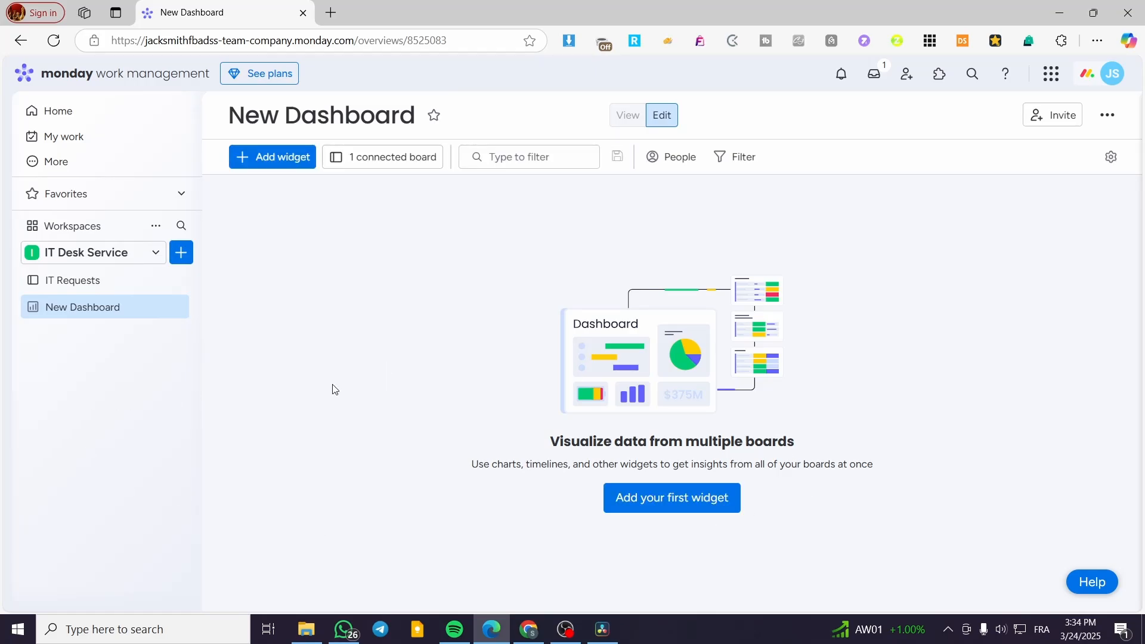
Step: Add a Chart widget to the new dashboard
{"action": "left_click", "coordinate": [647, 501]}
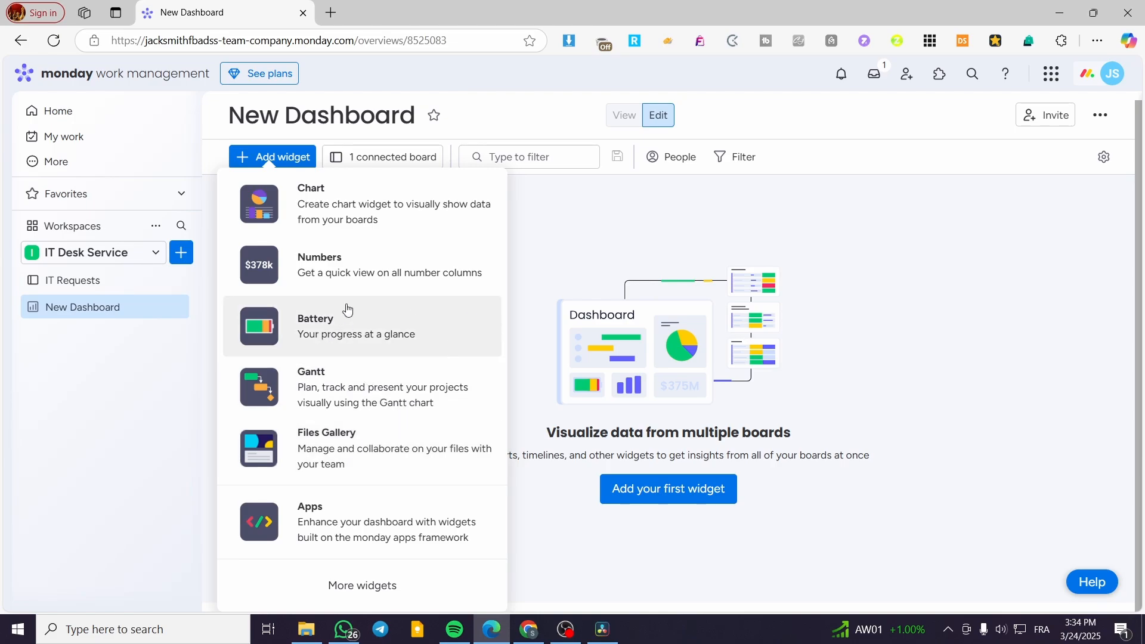
{"action": "left_click", "coordinate": [619, 226]}
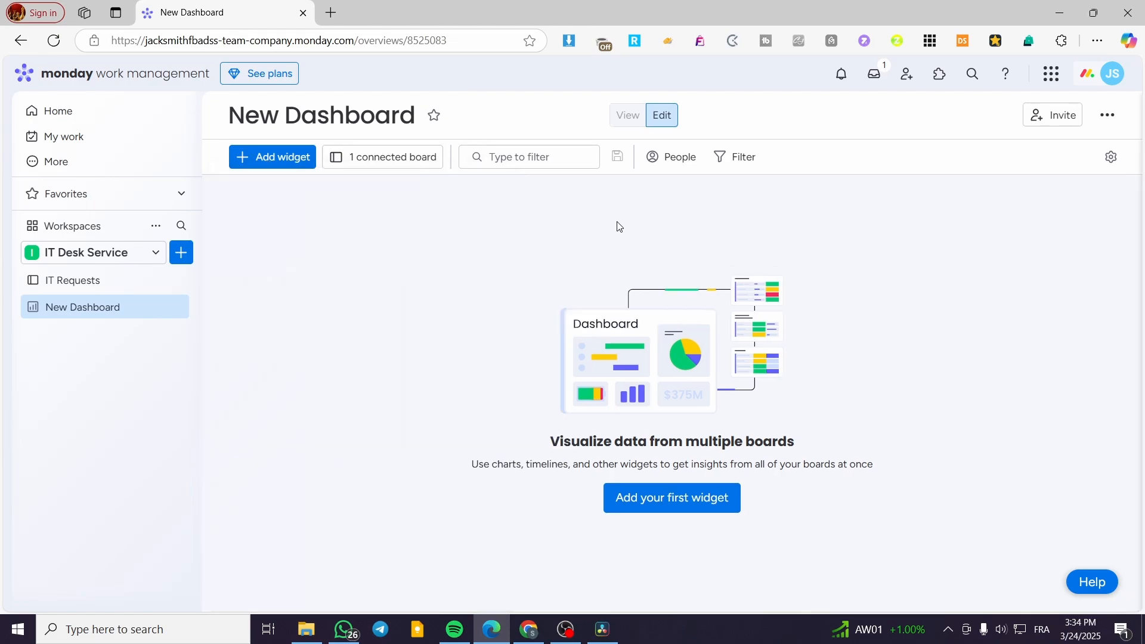
{"action": "left_click", "coordinate": [273, 157]}
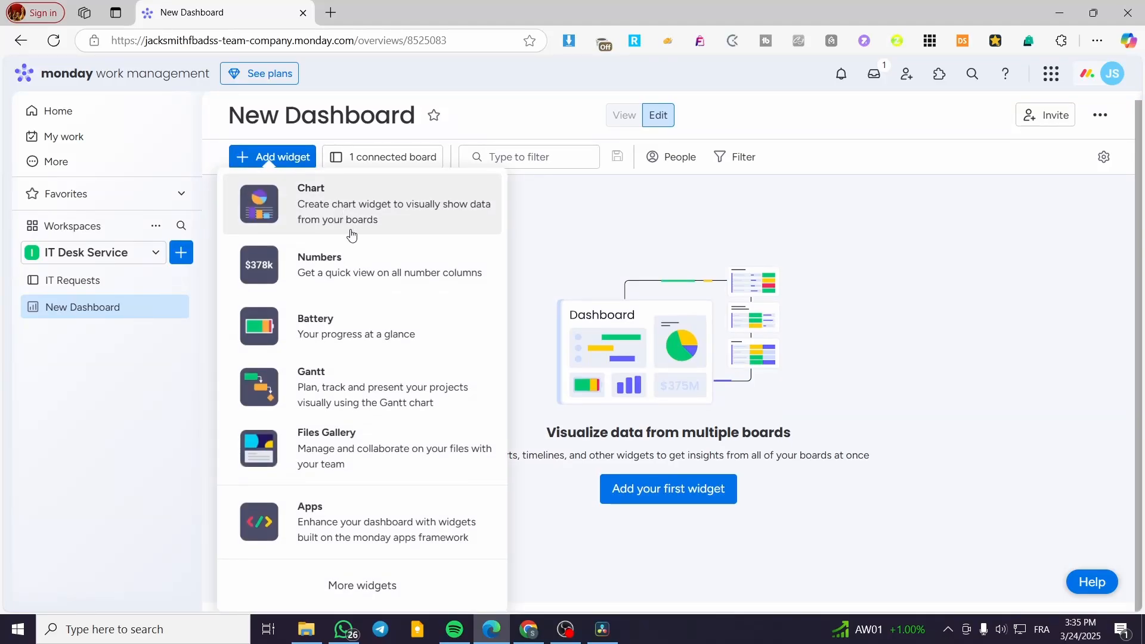
{"action": "left_click", "coordinate": [352, 230]}
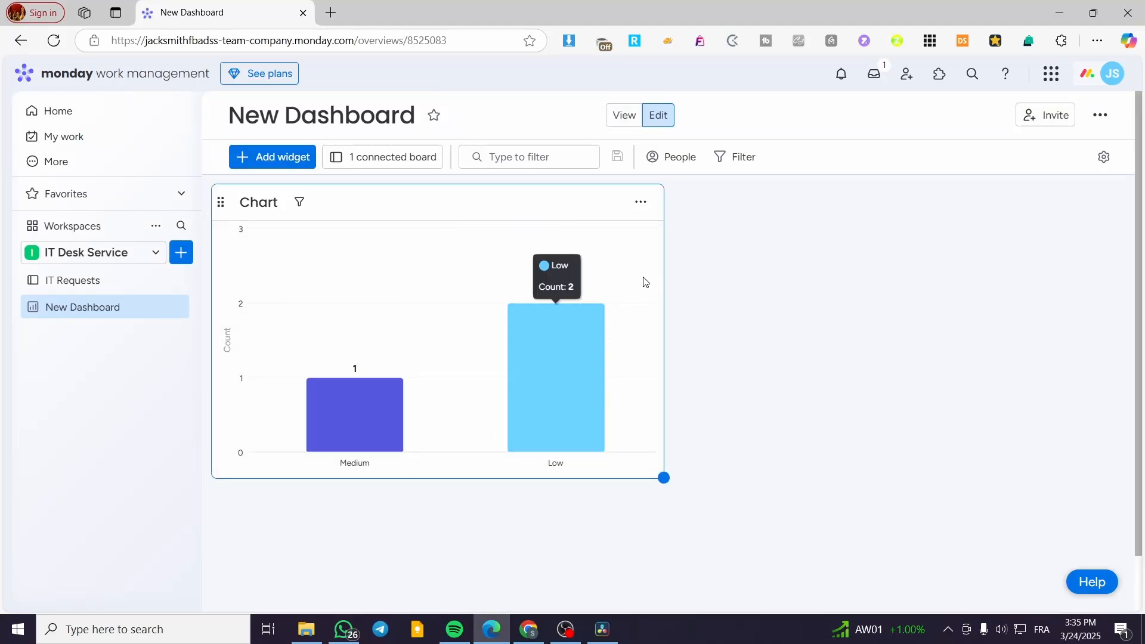
Step: Return to the IT Requests board and look over its request groups
{"action": "left_click", "coordinate": [107, 287]}
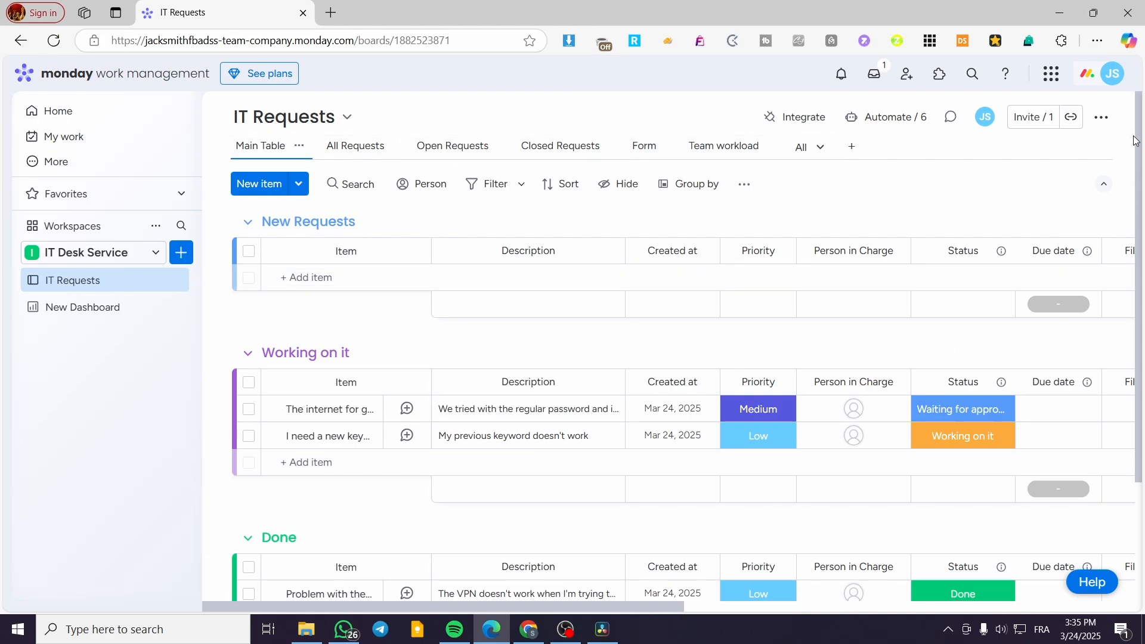
{"action": "scroll", "coordinate": [1137, 141], "scroll_direction": "down", "scroll_amount": 2}
{"action": "scroll", "coordinate": [1139, 126], "scroll_direction": "up", "scroll_amount": 2}
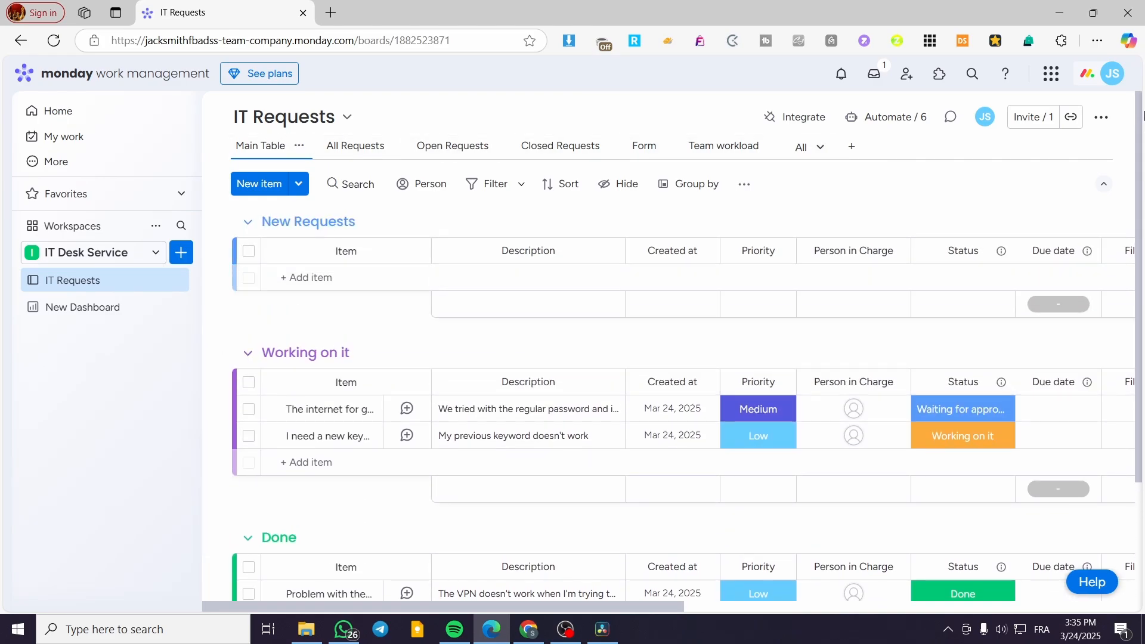